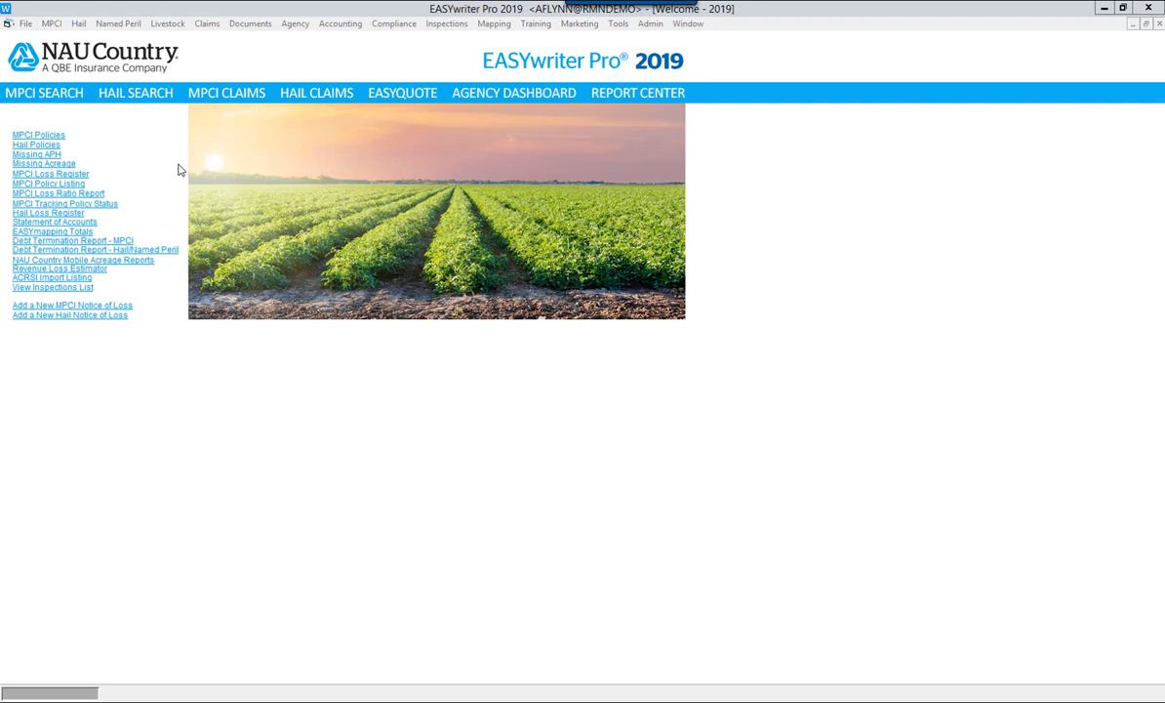
- Start a new livestock application with IA as the state, keeping the default received and signature dates
left_click(168, 23)
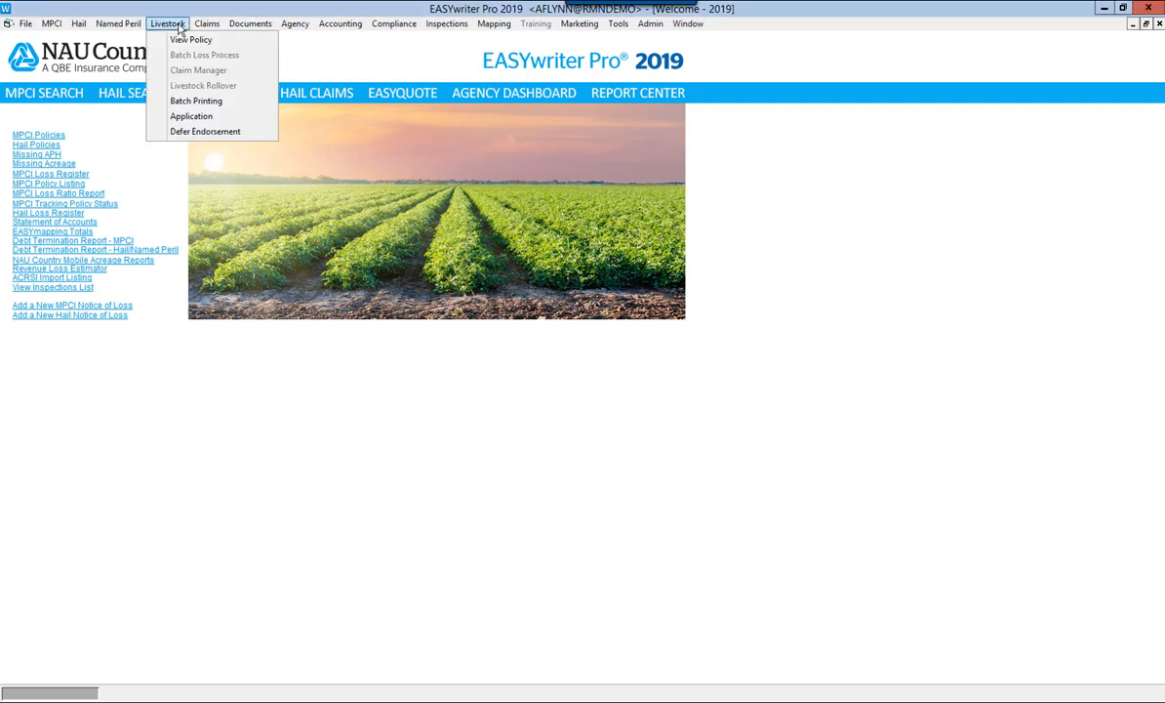
left_click(192, 117)
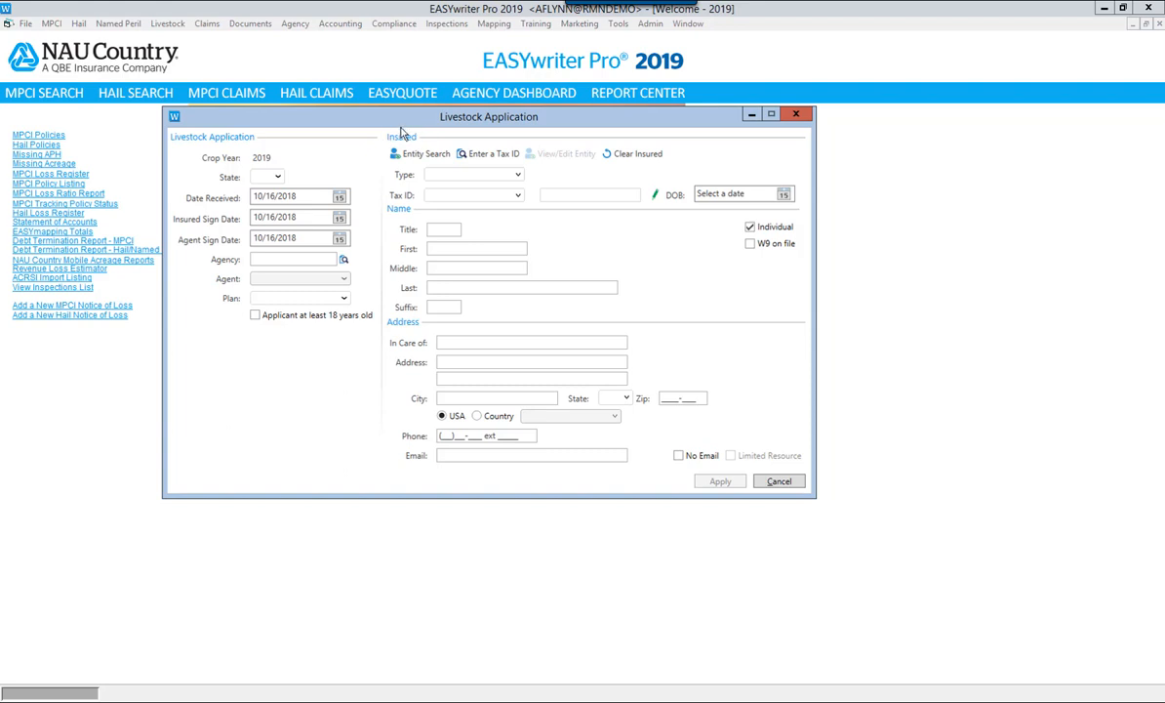
left_click(278, 177)
left_click_drag(281, 226, 286, 278)
left_click(259, 193)
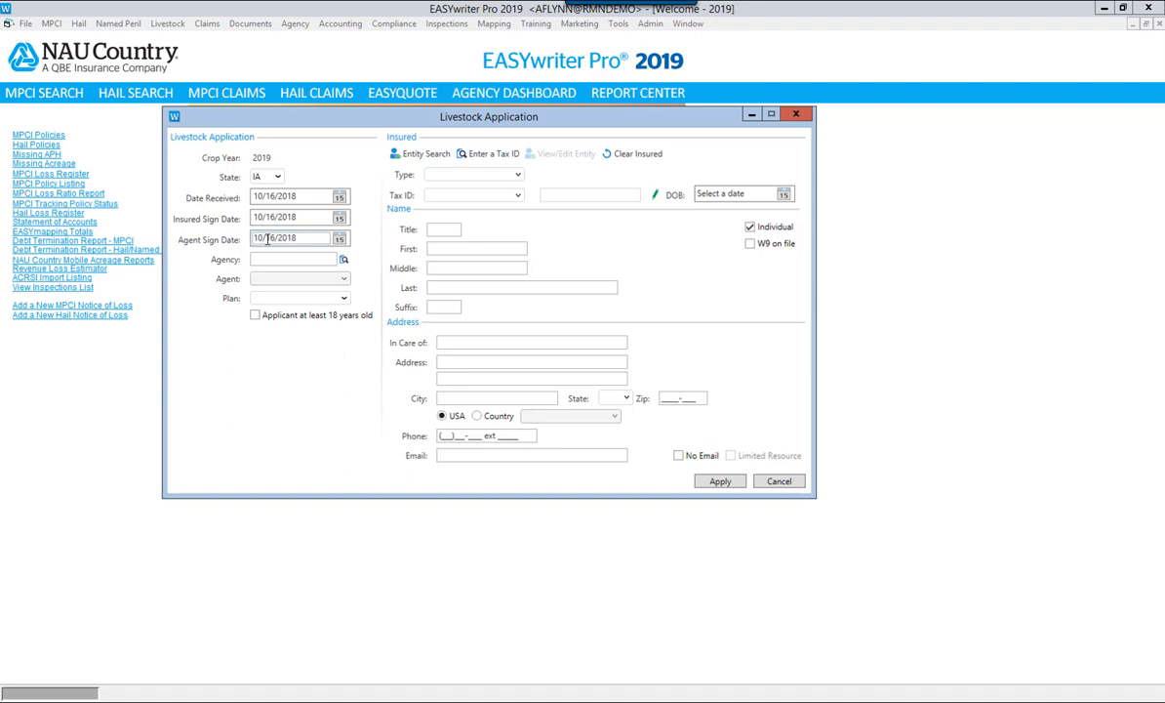
left_click(338, 196)
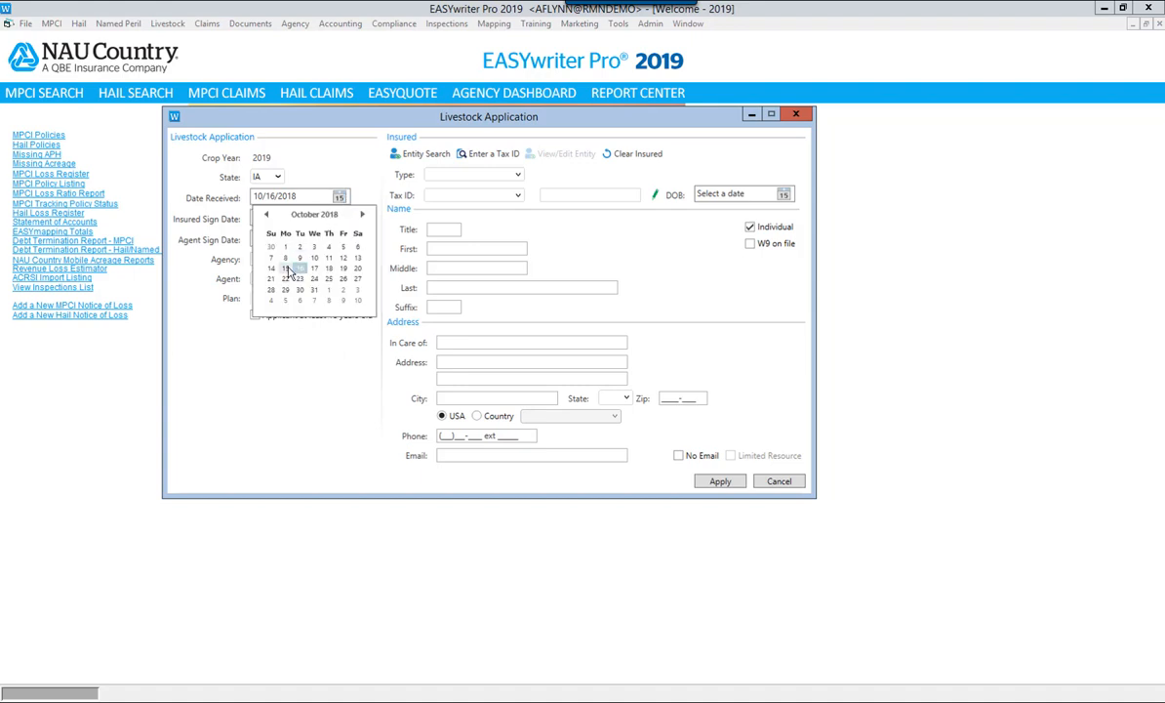
left_click(331, 159)
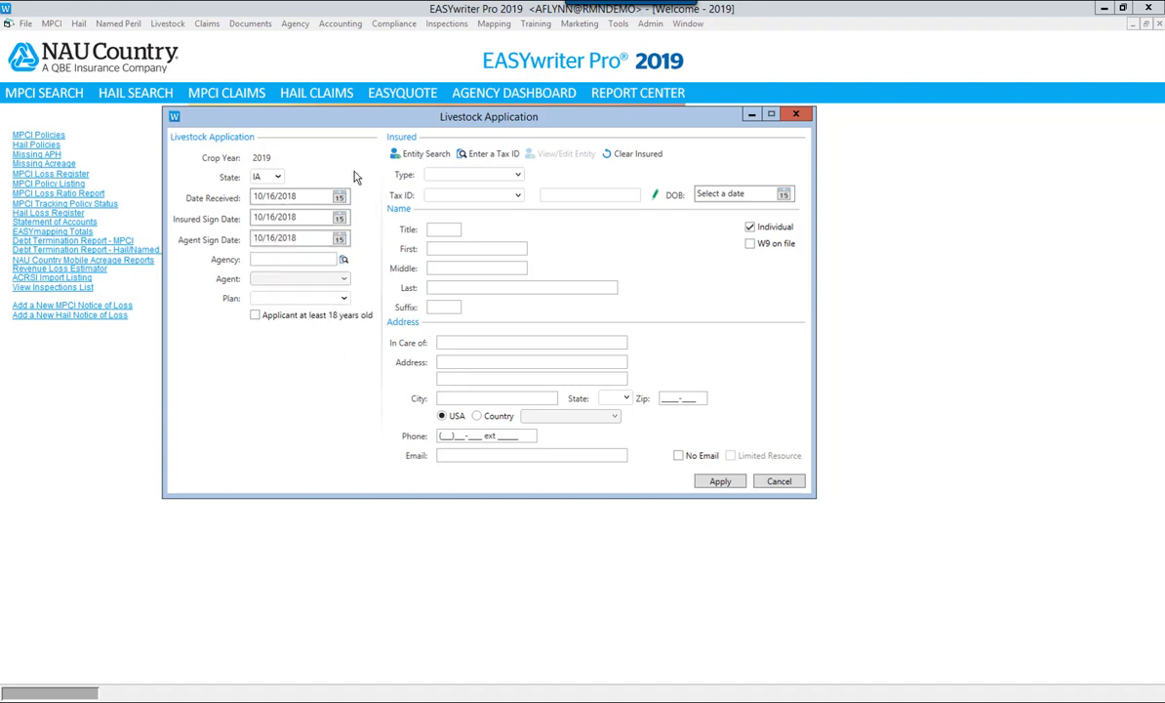
- Look up the NAU Country Training Agency by its agency code and assign it to the application
left_click(342, 260)
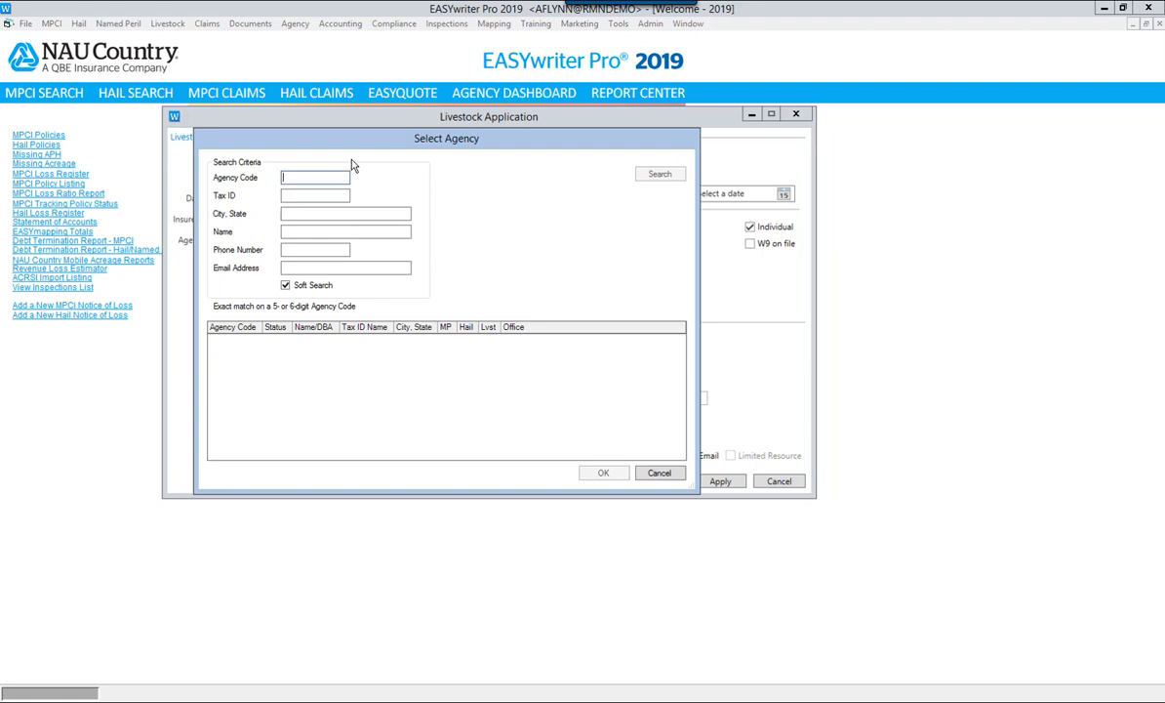
type("999999")
key("Return")
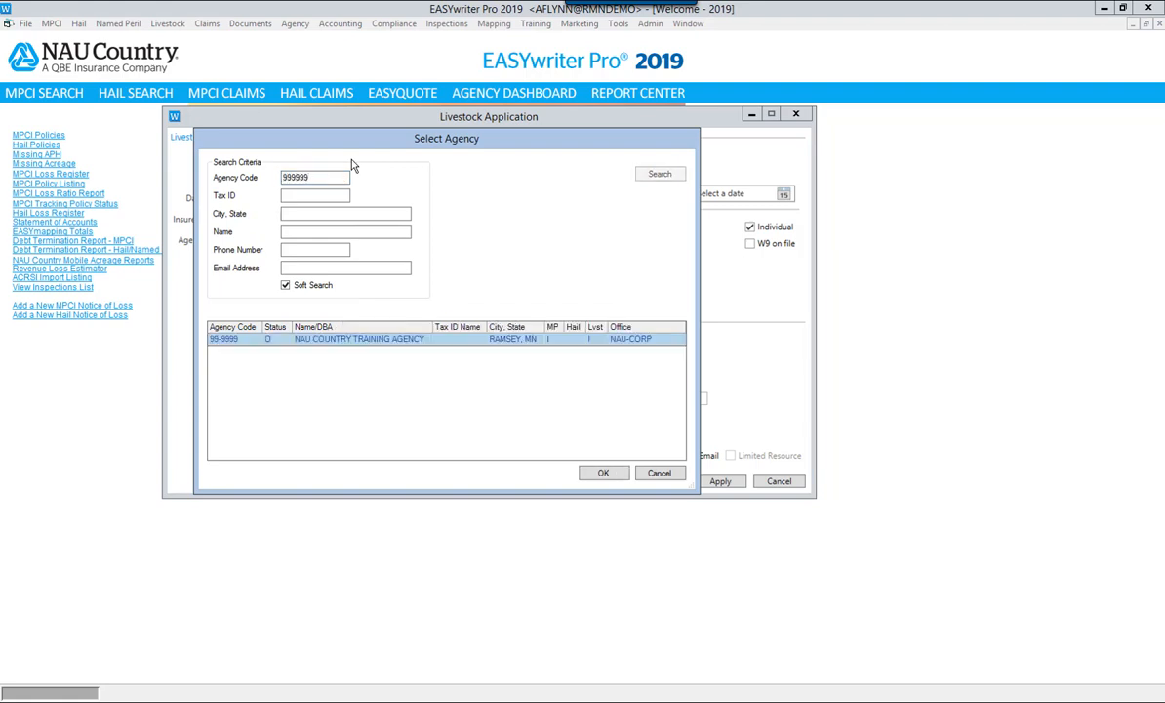
key("Return")
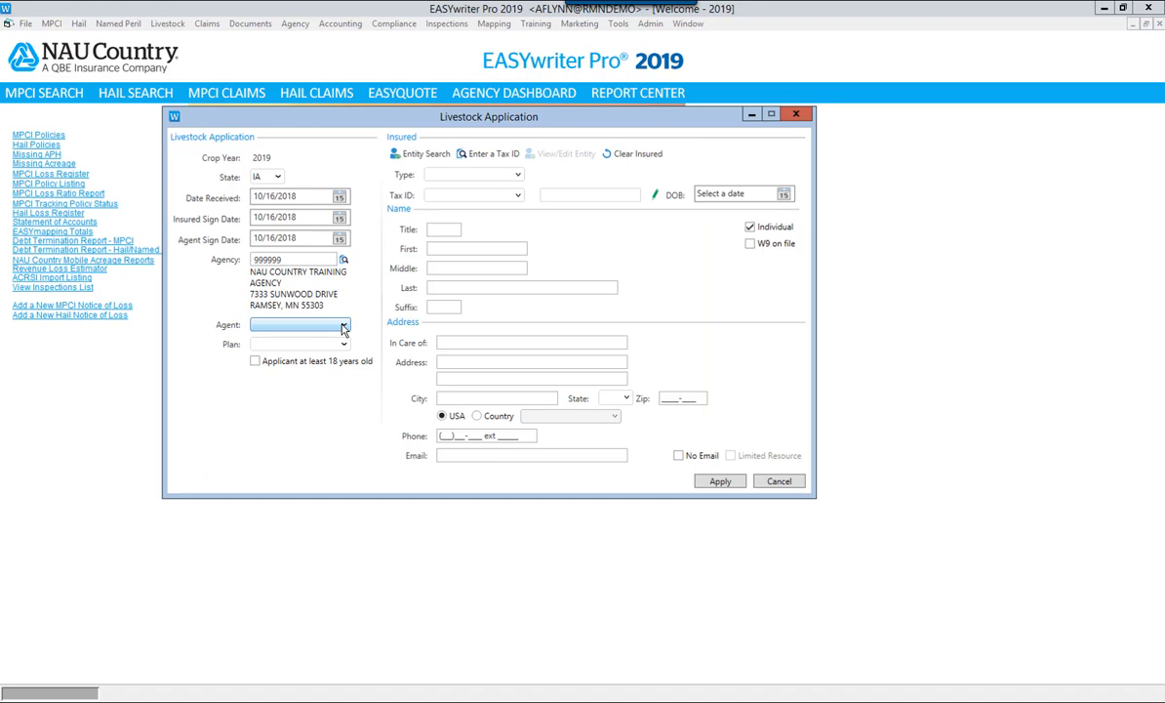
- Choose CROP AGENT as the agent and DRP as the plan, and mark the applicant as at least 18 years old
left_click(344, 327)
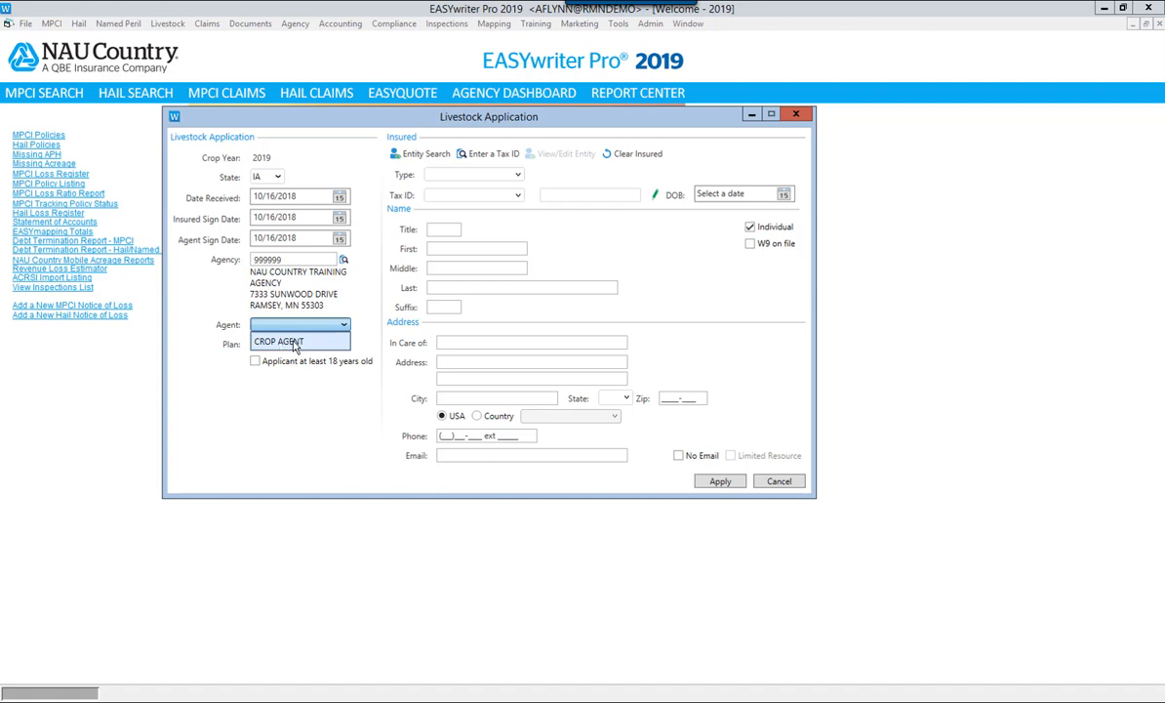
left_click(295, 343)
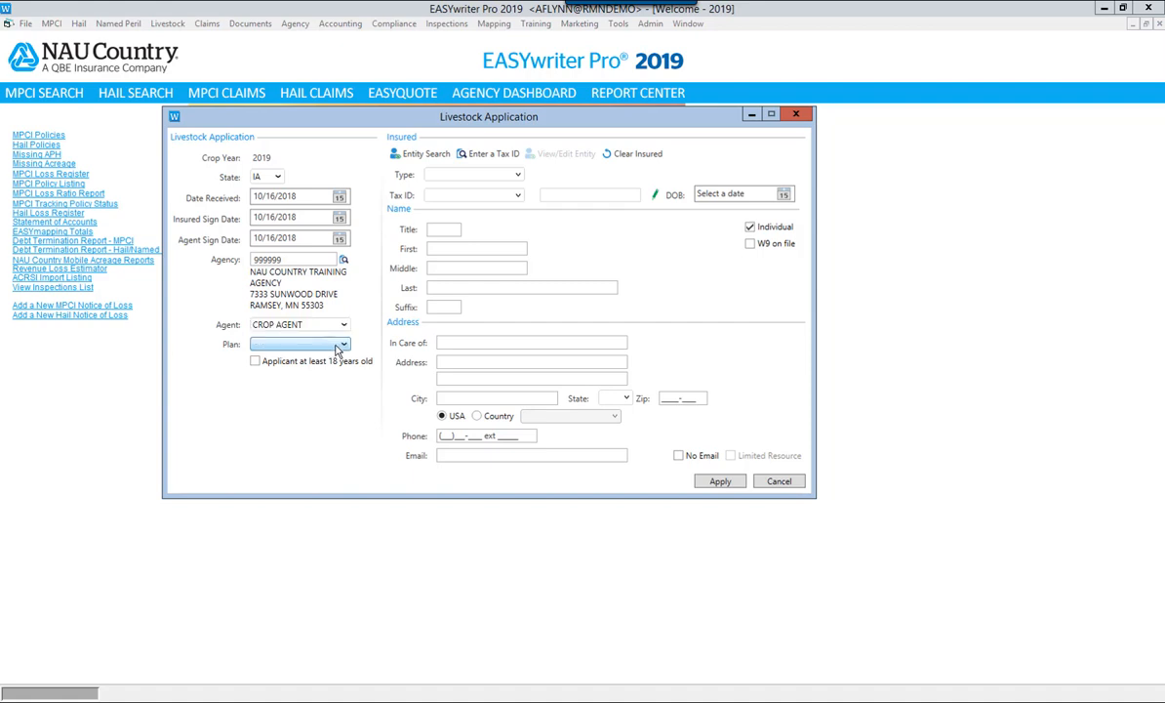
left_click(343, 343)
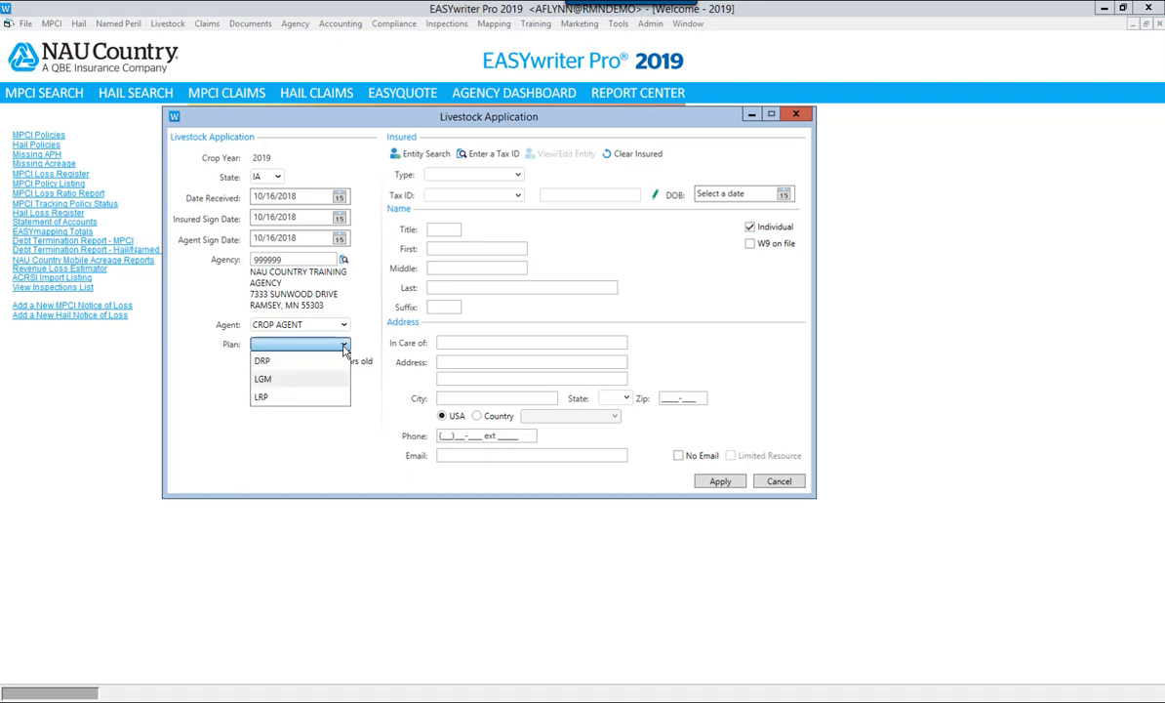
left_click(288, 363)
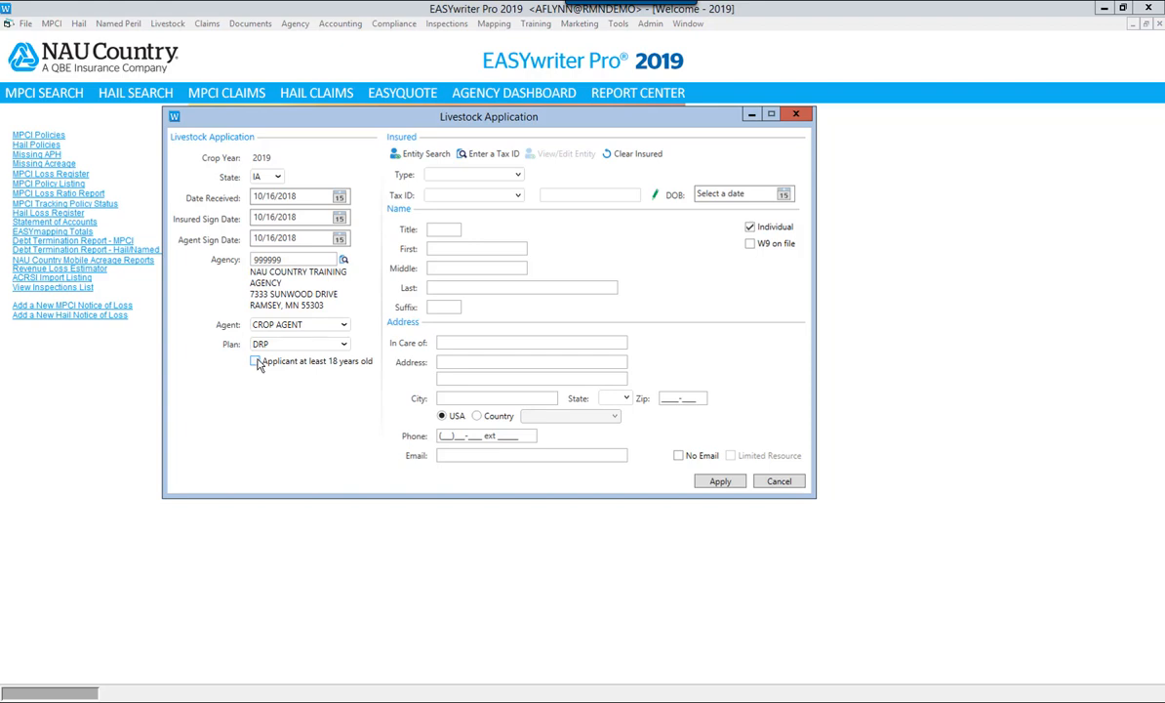
left_click(255, 362)
- Search existing entities by the insured's last and first name and use the first match as the insured
left_click(427, 155)
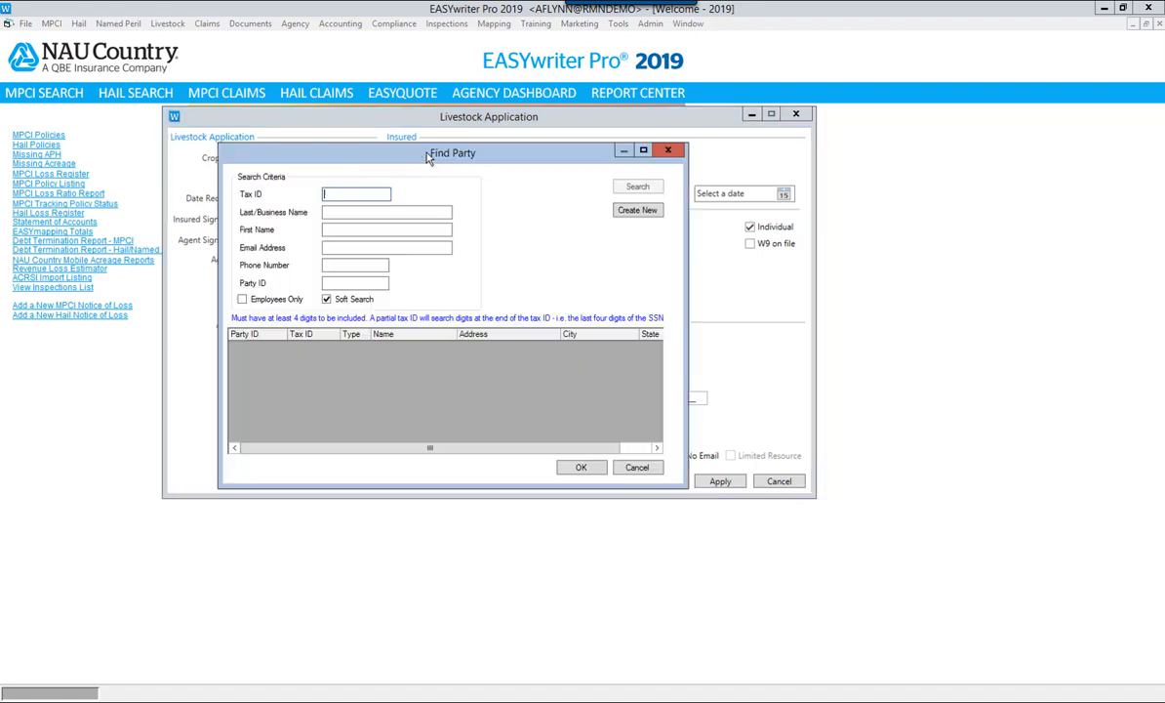
left_click(357, 210)
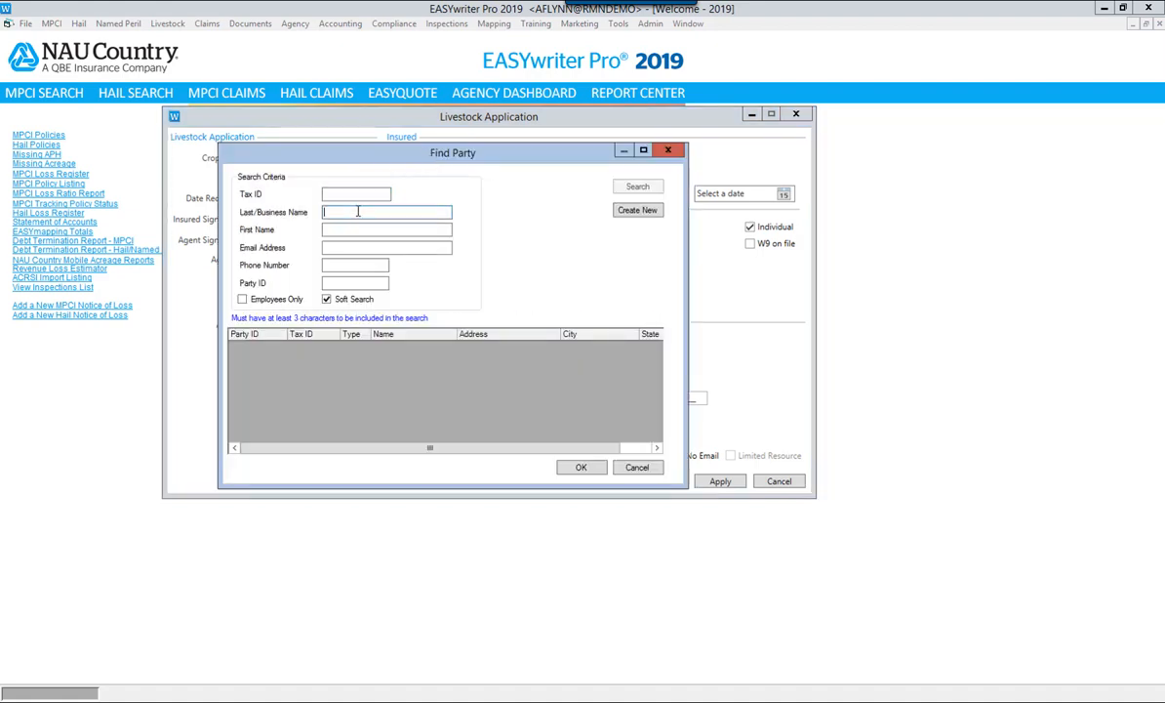
type("doe")
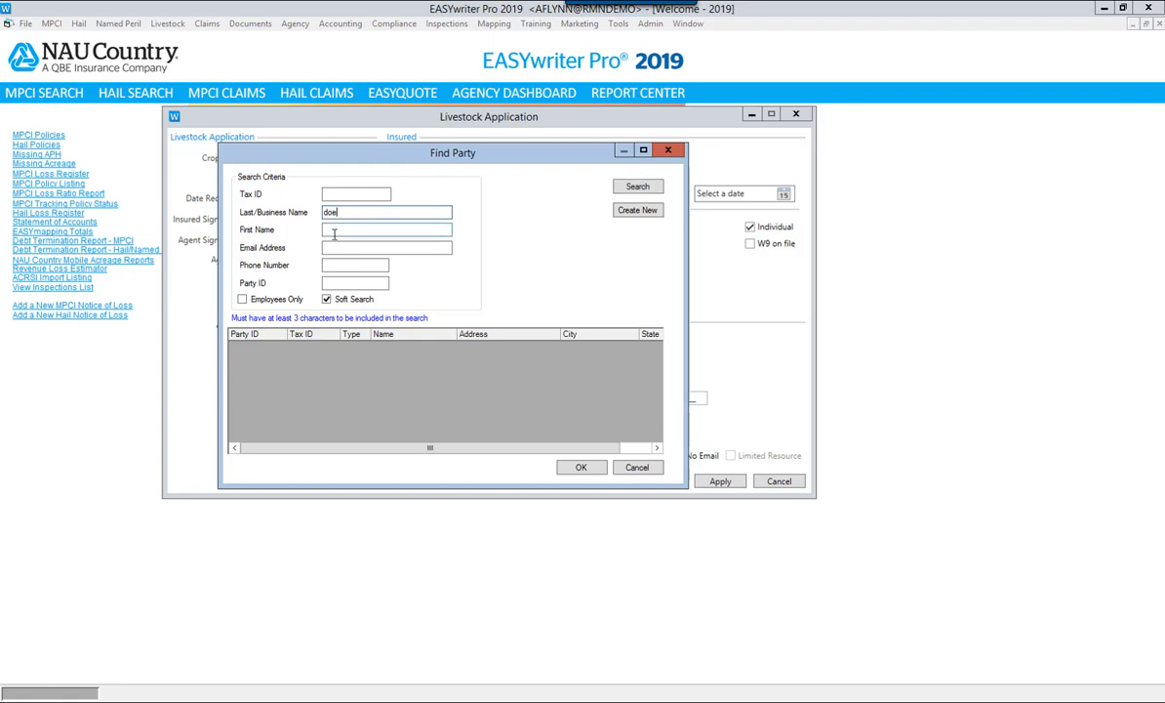
left_click(344, 231)
key("Return")
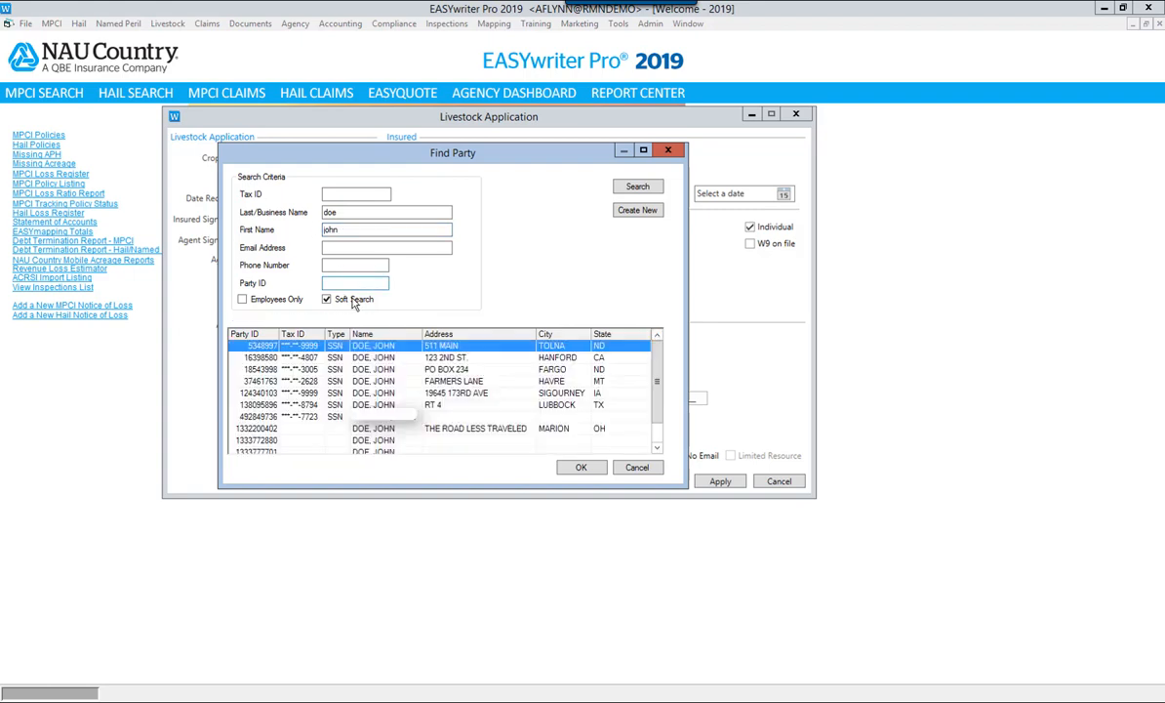
double_click(384, 347)
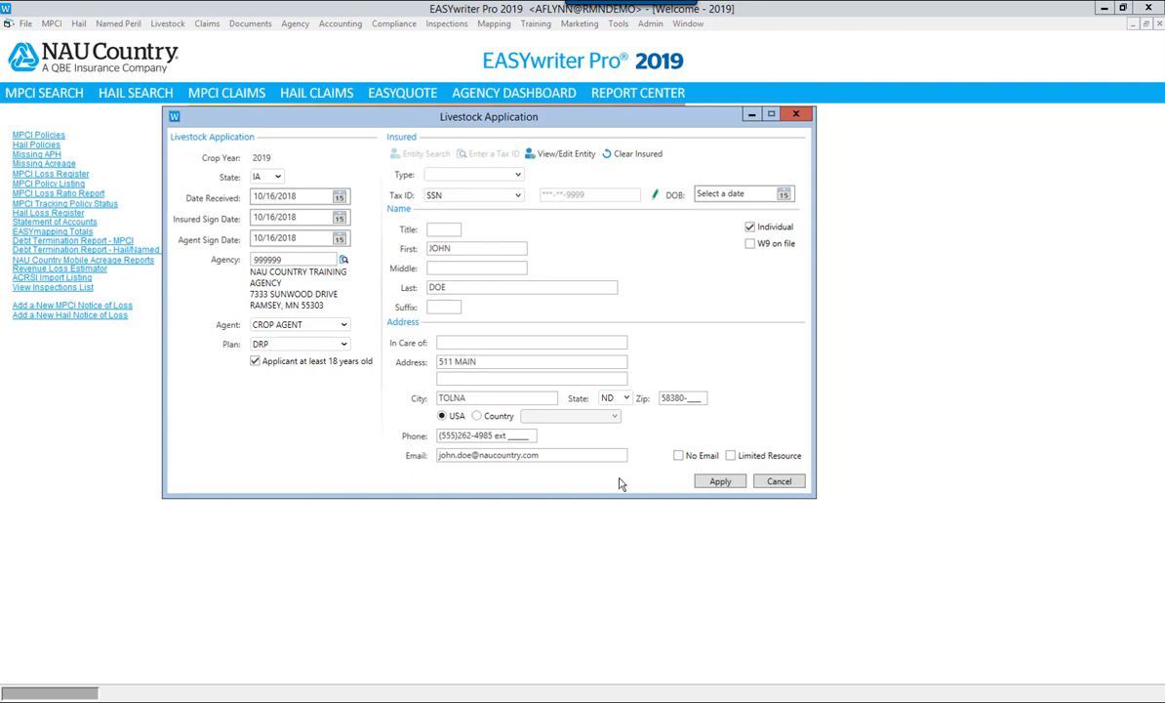
- Set the insured's entity type to Individuals, then submit the application and open the new policy for editing
left_click(478, 172)
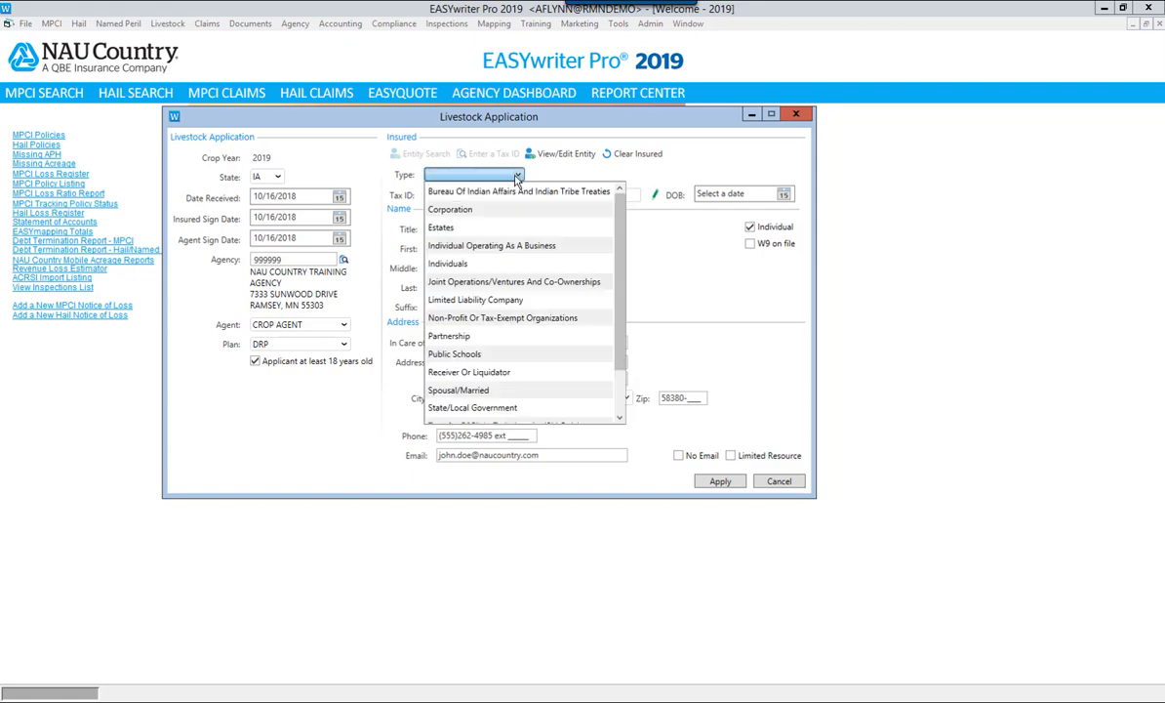
left_click(469, 265)
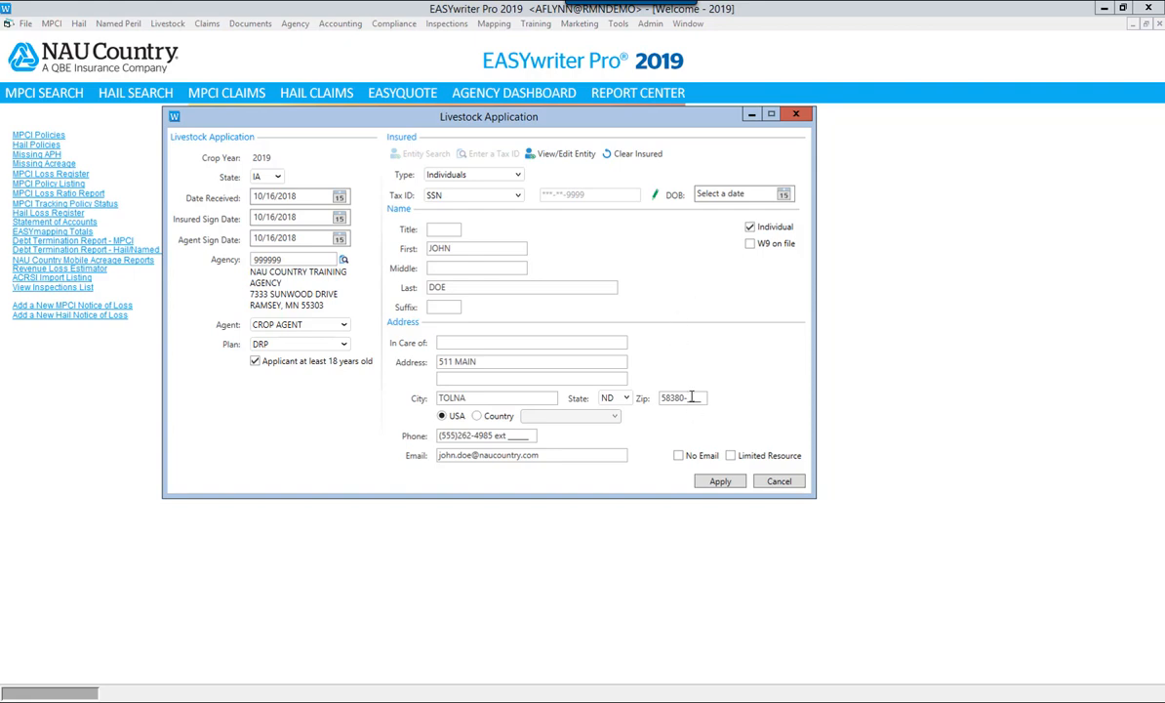
left_click(723, 482)
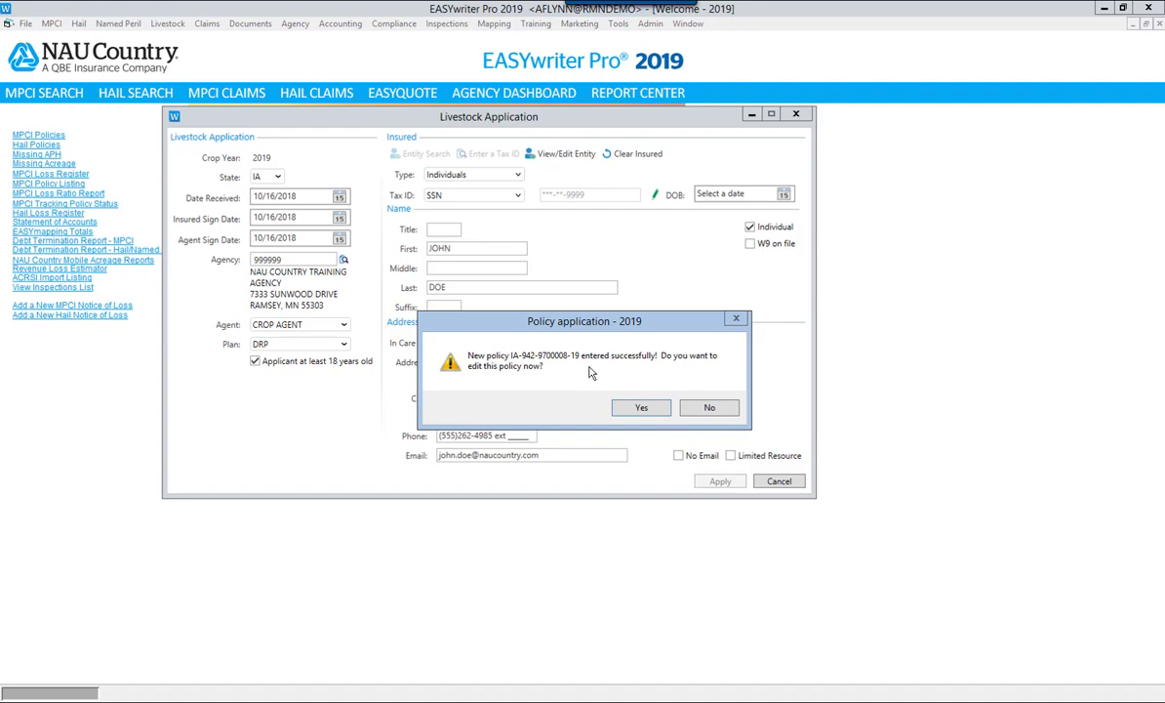
left_click(648, 410)
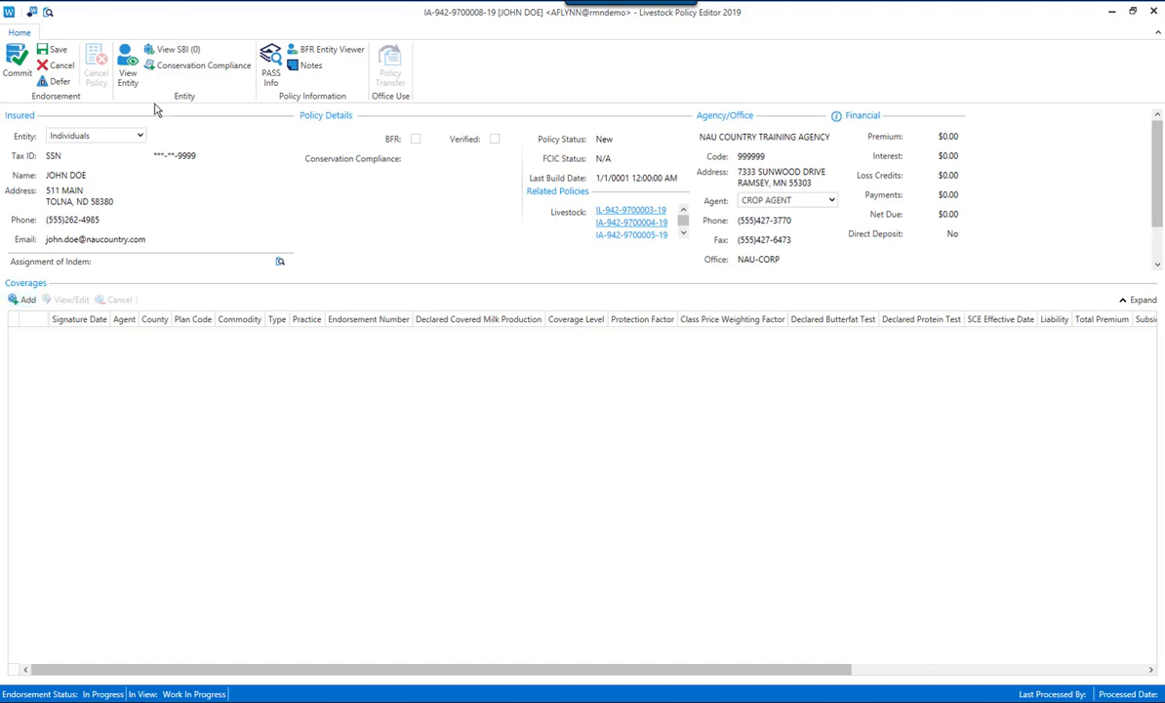
- Add an SBI to the policy by searching for the person's last and first name and picking the first match
left_click(175, 53)
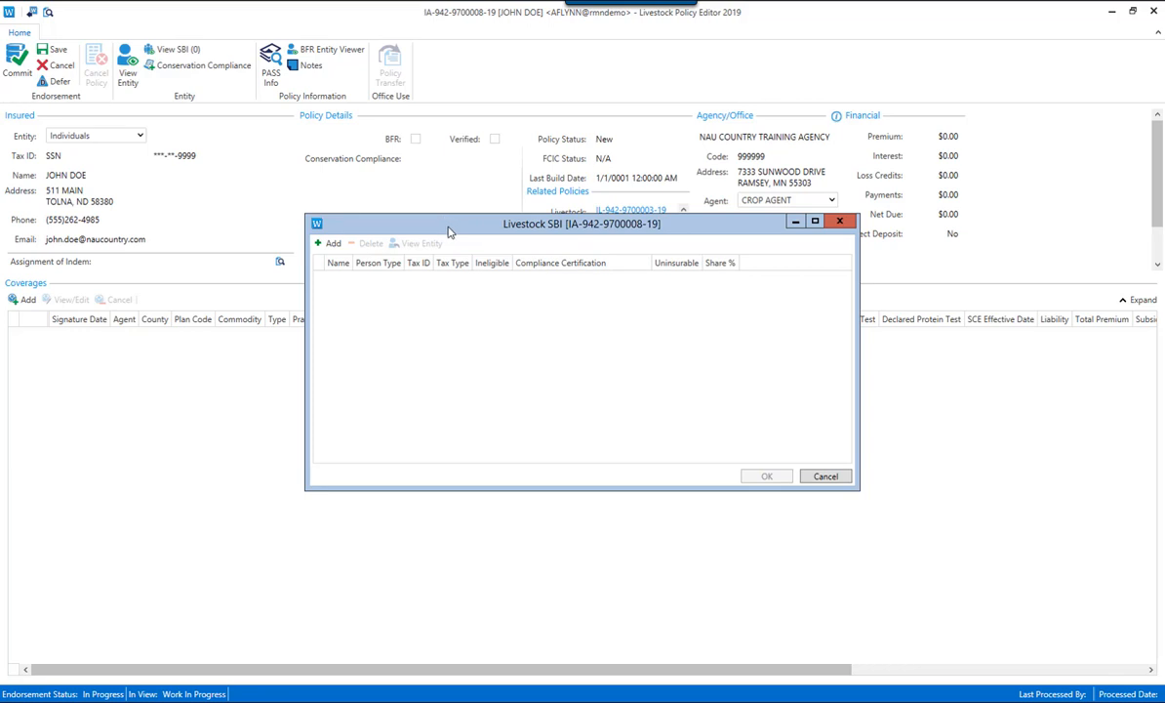
left_click(328, 243)
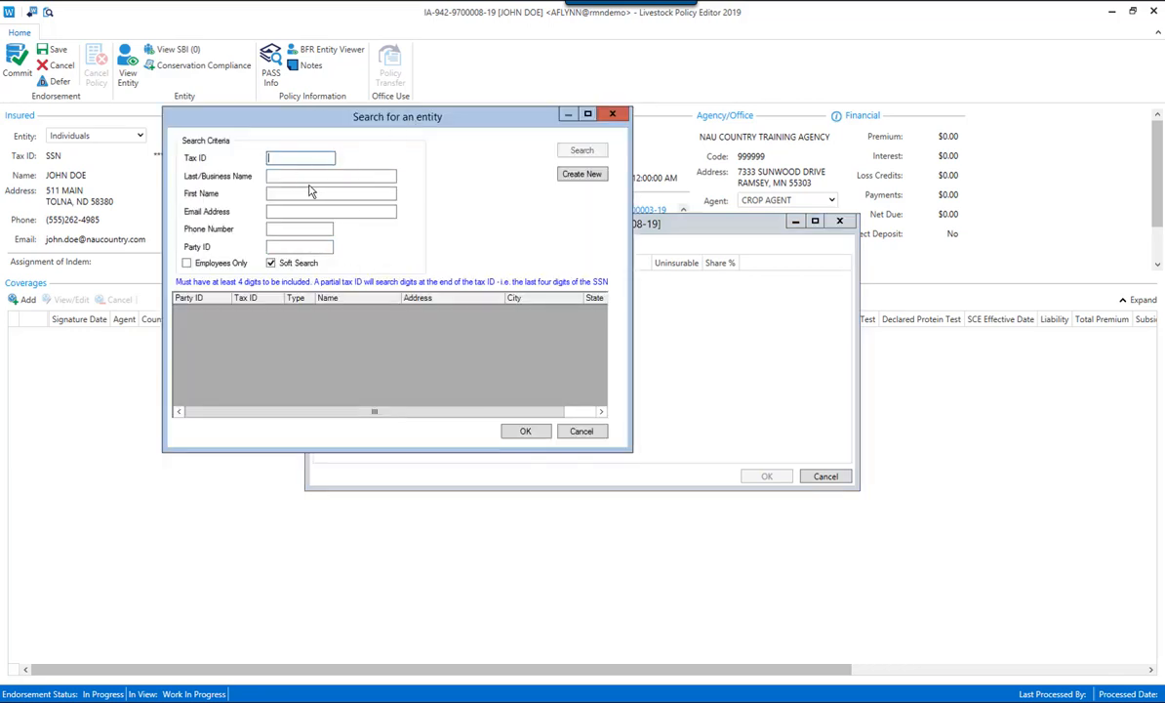
left_click(294, 175)
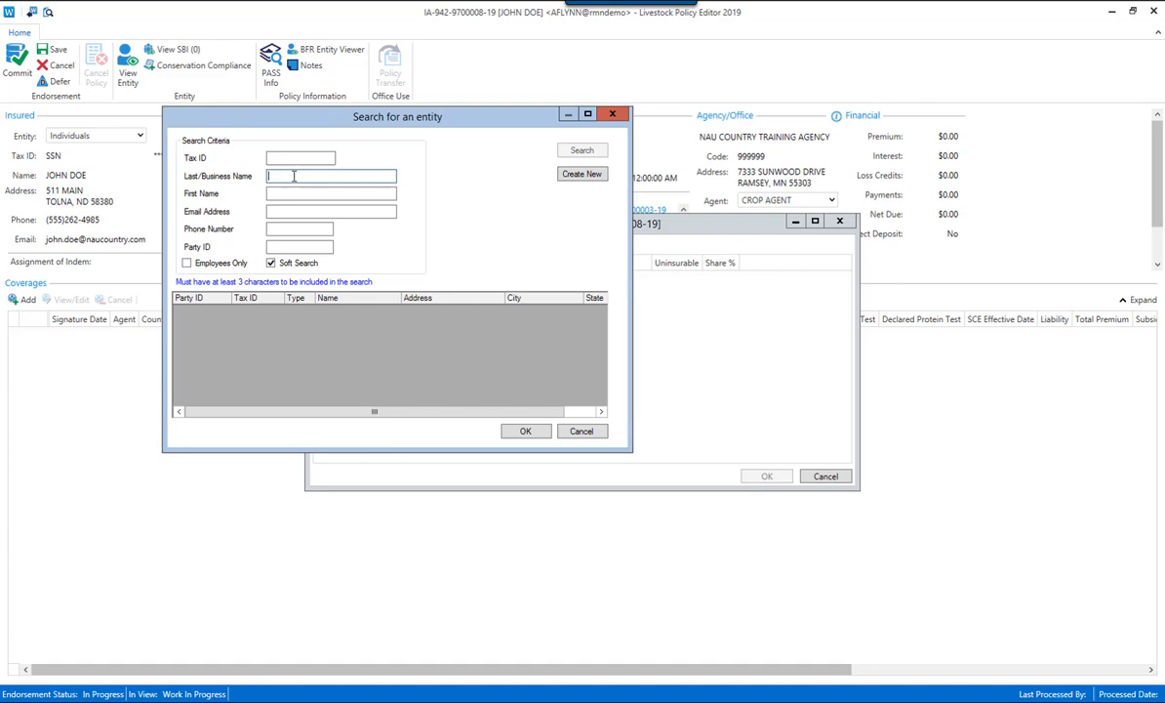
type("doe")
left_click(311, 192)
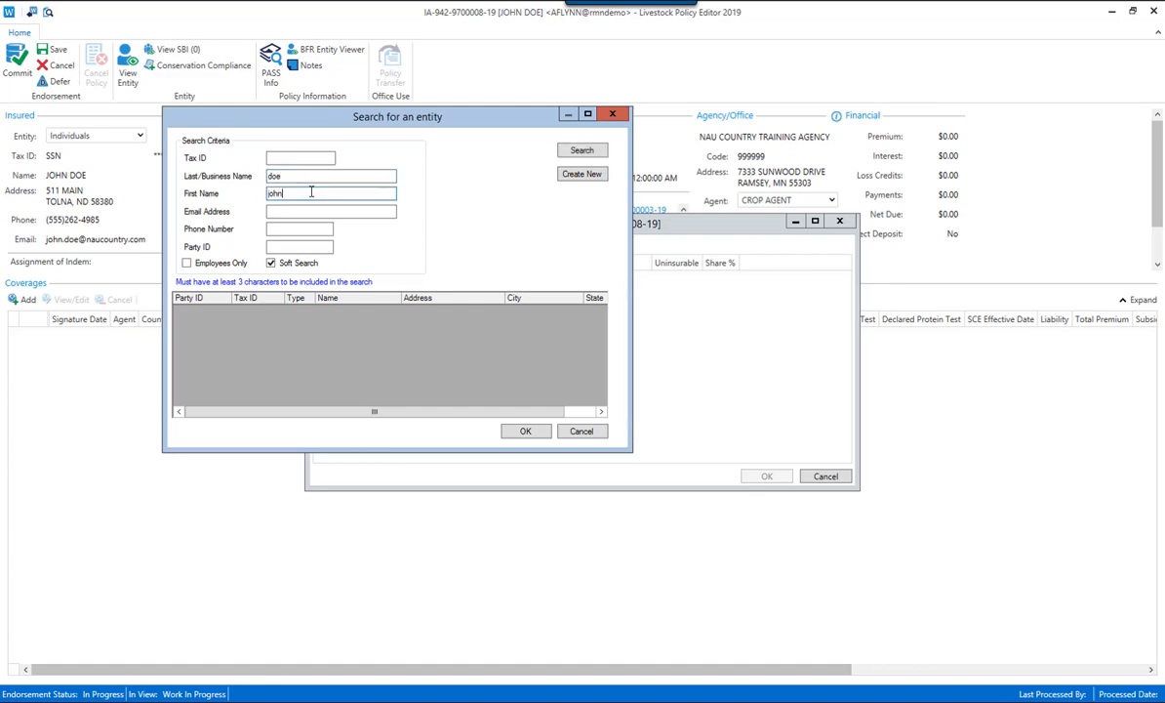
type("john")
key("Return")
double_click(398, 314)
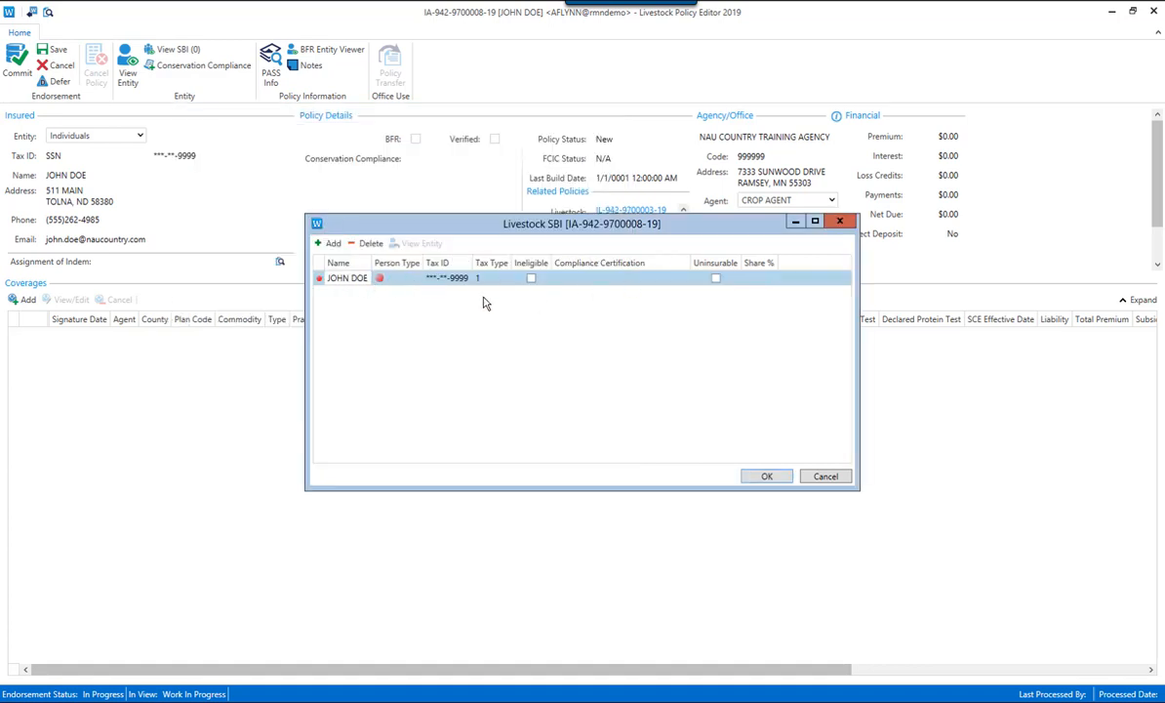
- Set the new SBI's person type to Individuals and enter .5 as the share percentage
left_click(410, 279)
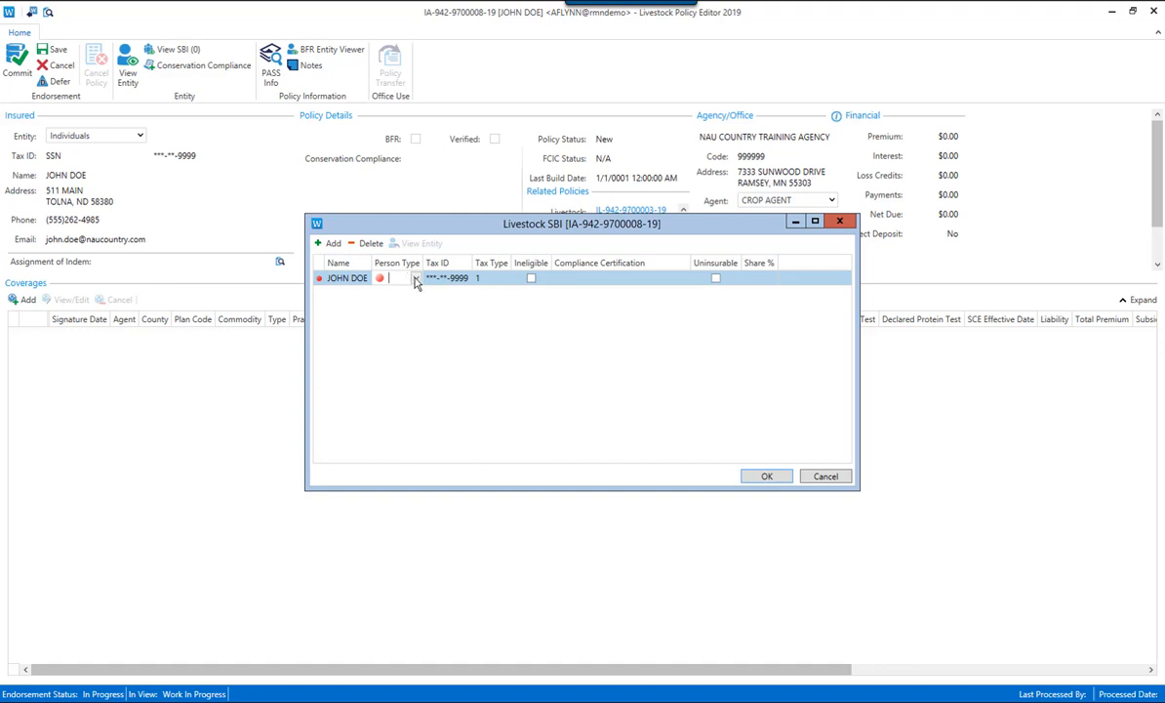
left_click(416, 279)
scroll(445, 332, "down", 1)
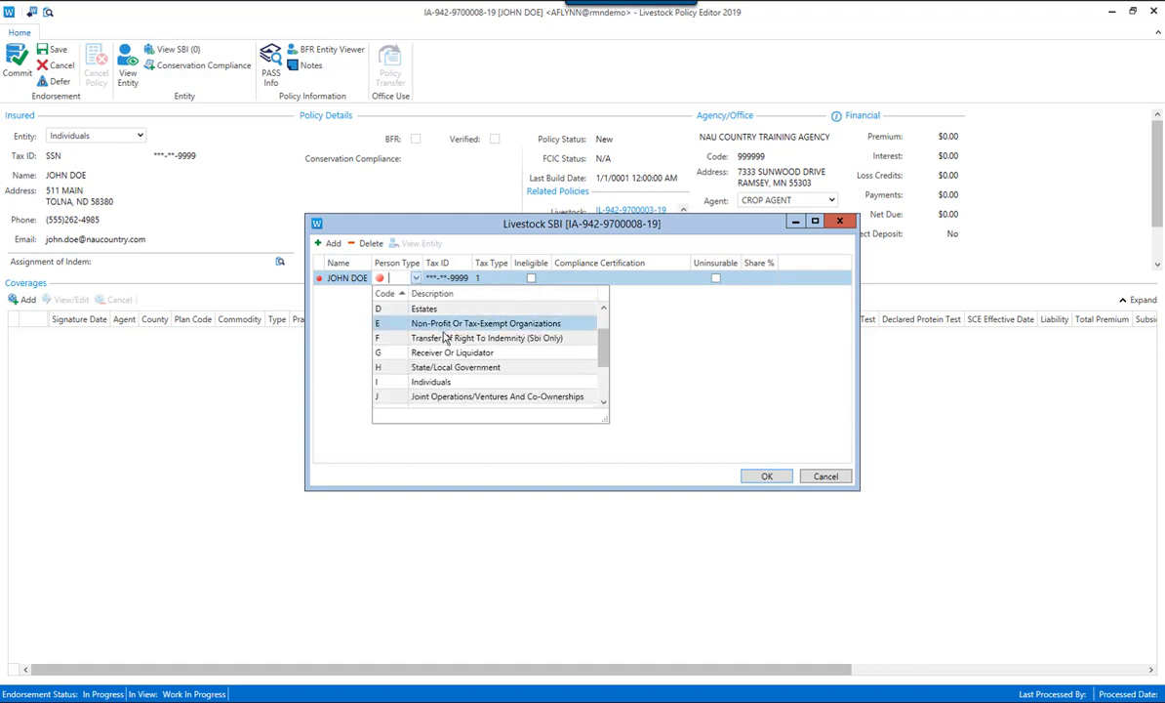
scroll(445, 337, "down", 1)
left_click(447, 337)
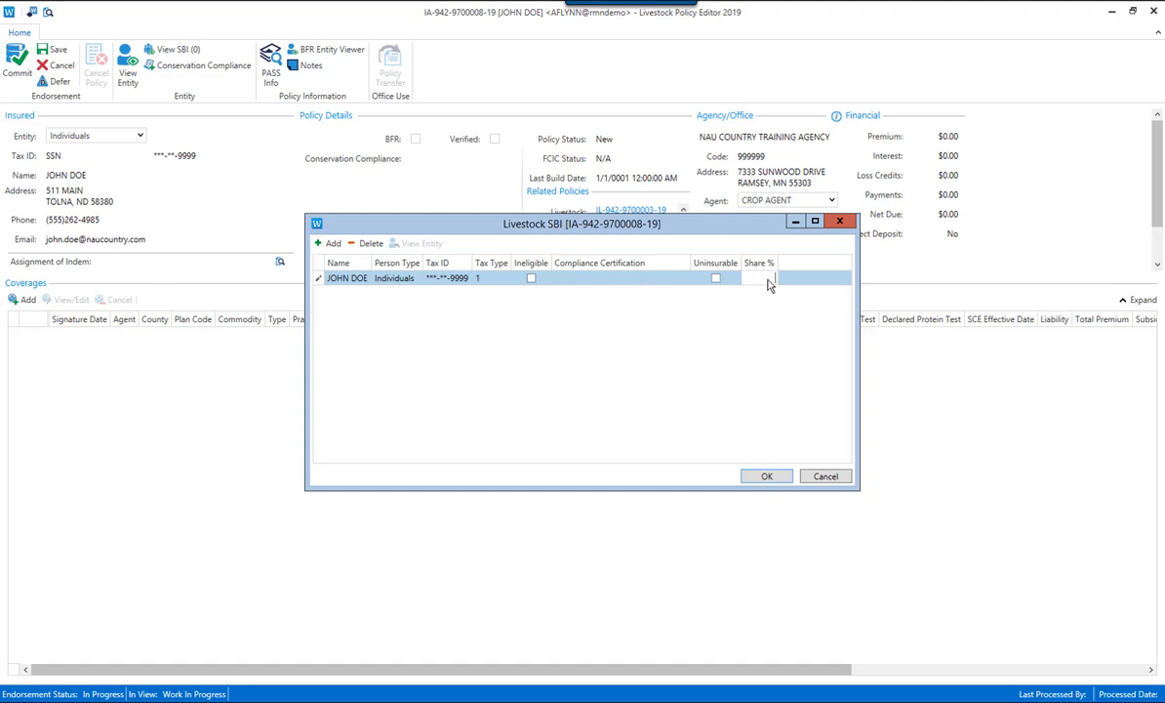
type(".5")
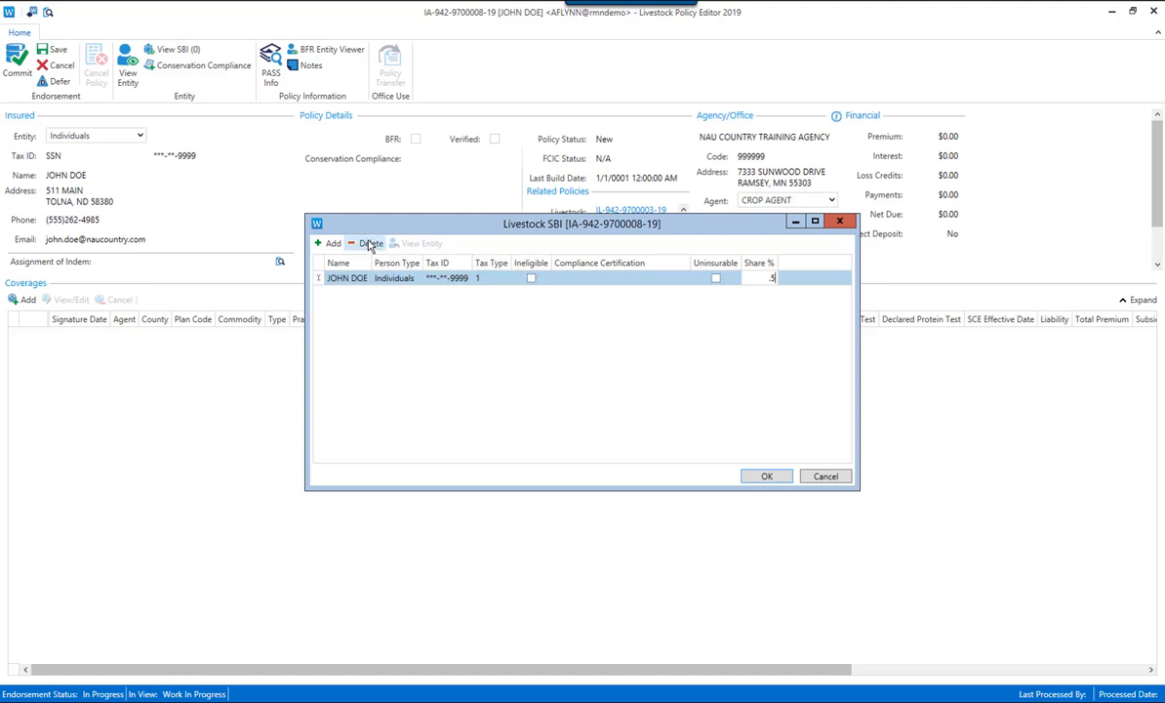
- Delete the added SBI entry and accept the empty SBI list
left_click(370, 244)
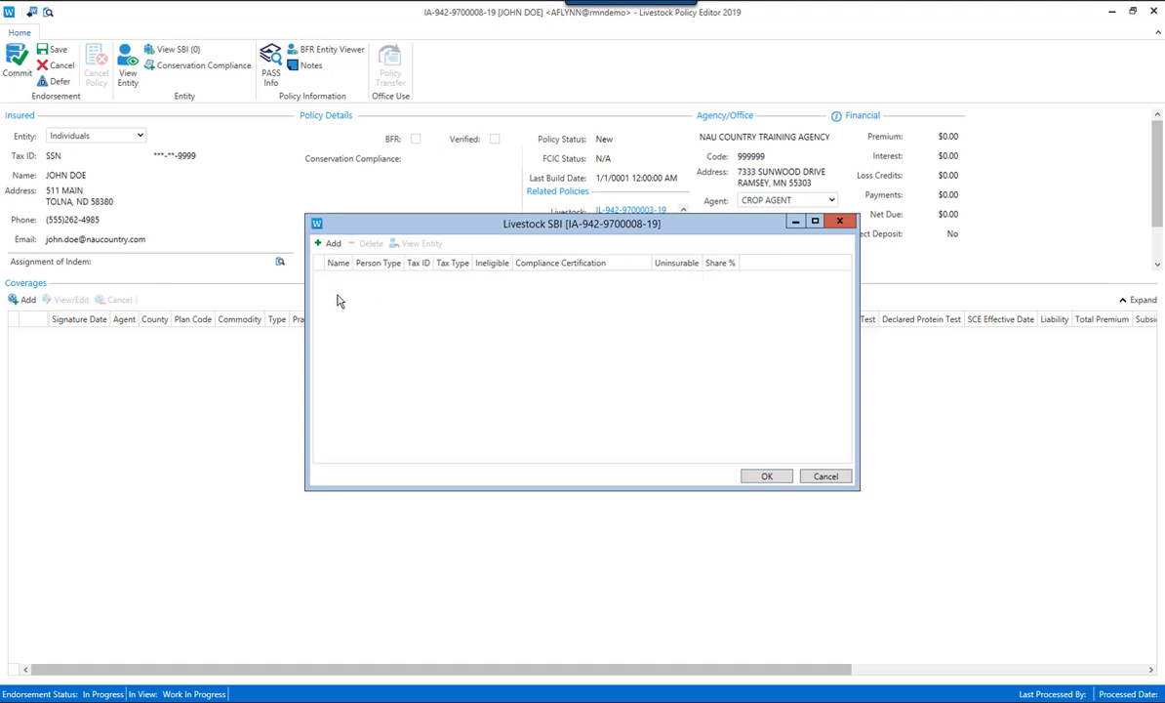
left_click(767, 476)
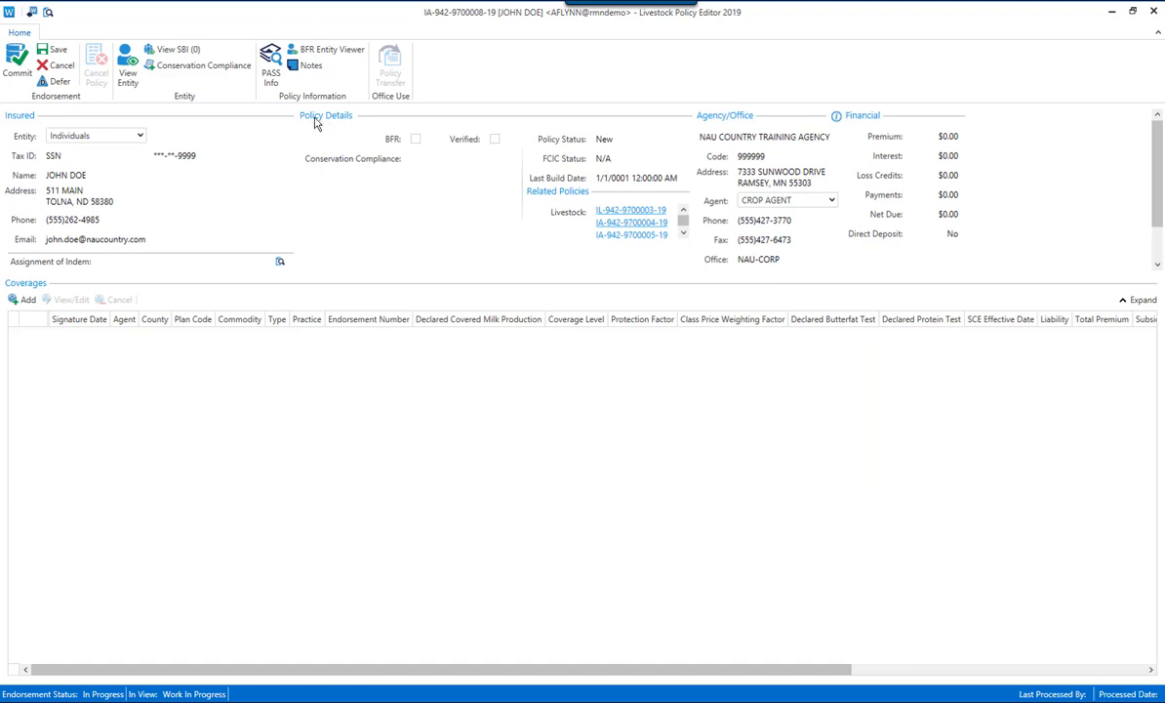
- Review the available Compliance Certification options for the policy without choosing one
scroll(357, 214, "down", 1)
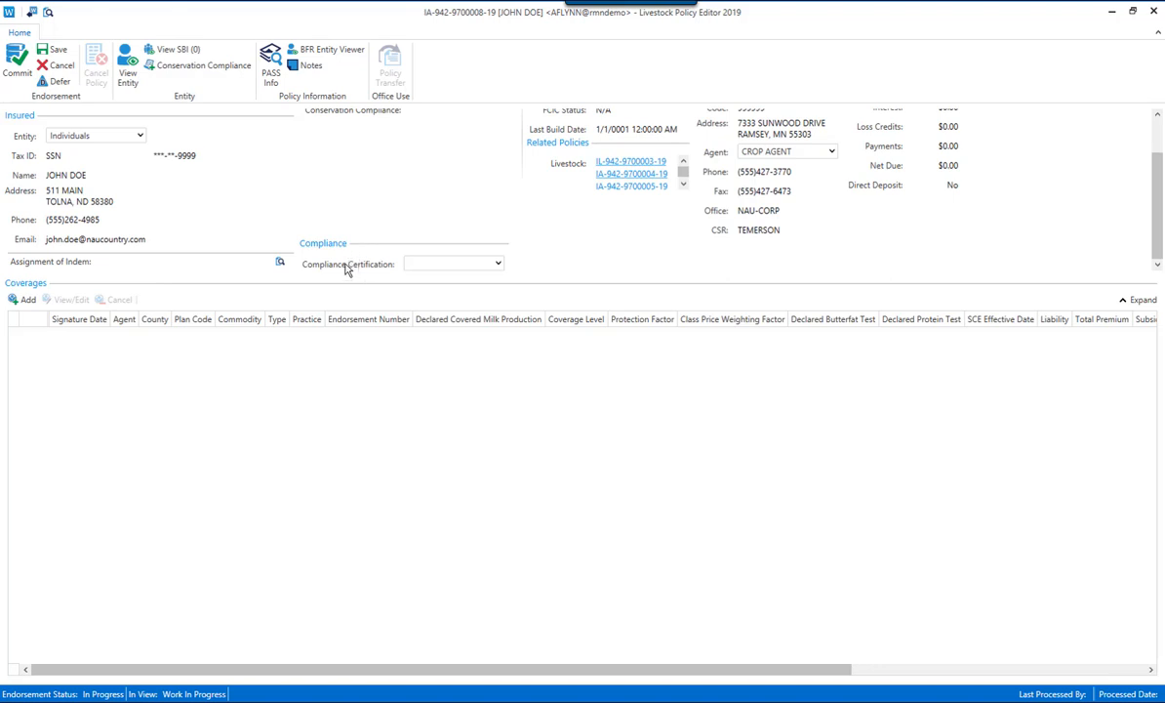
left_click(499, 265)
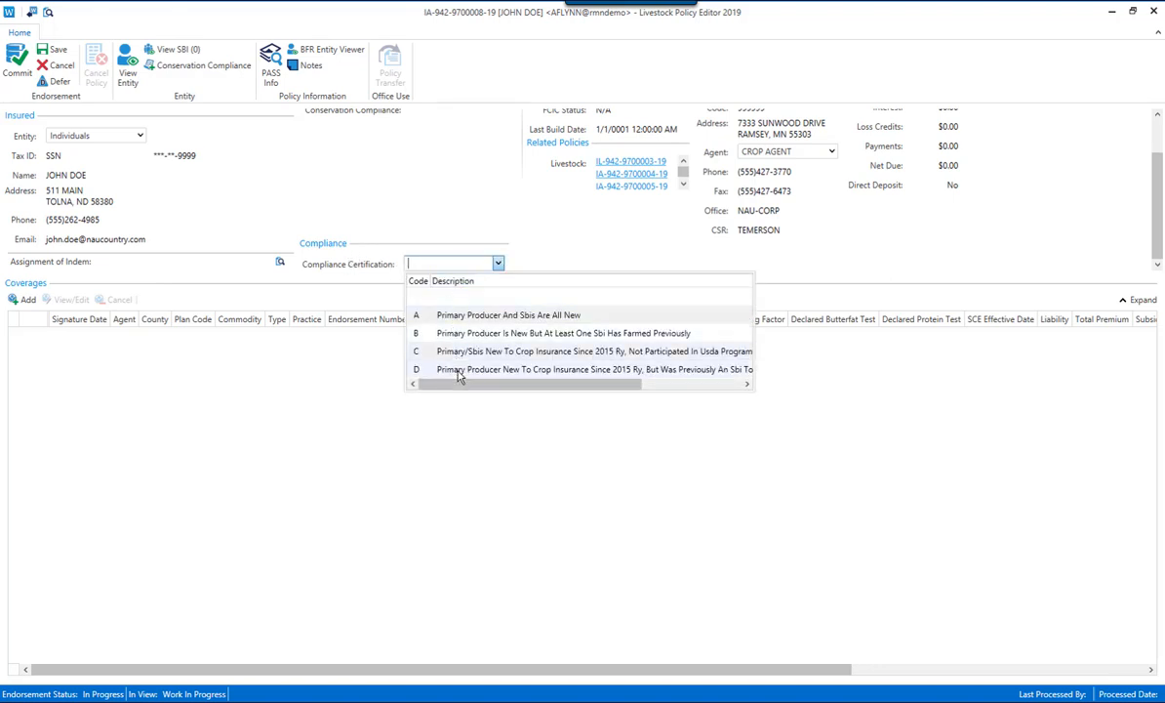
left_click(563, 253)
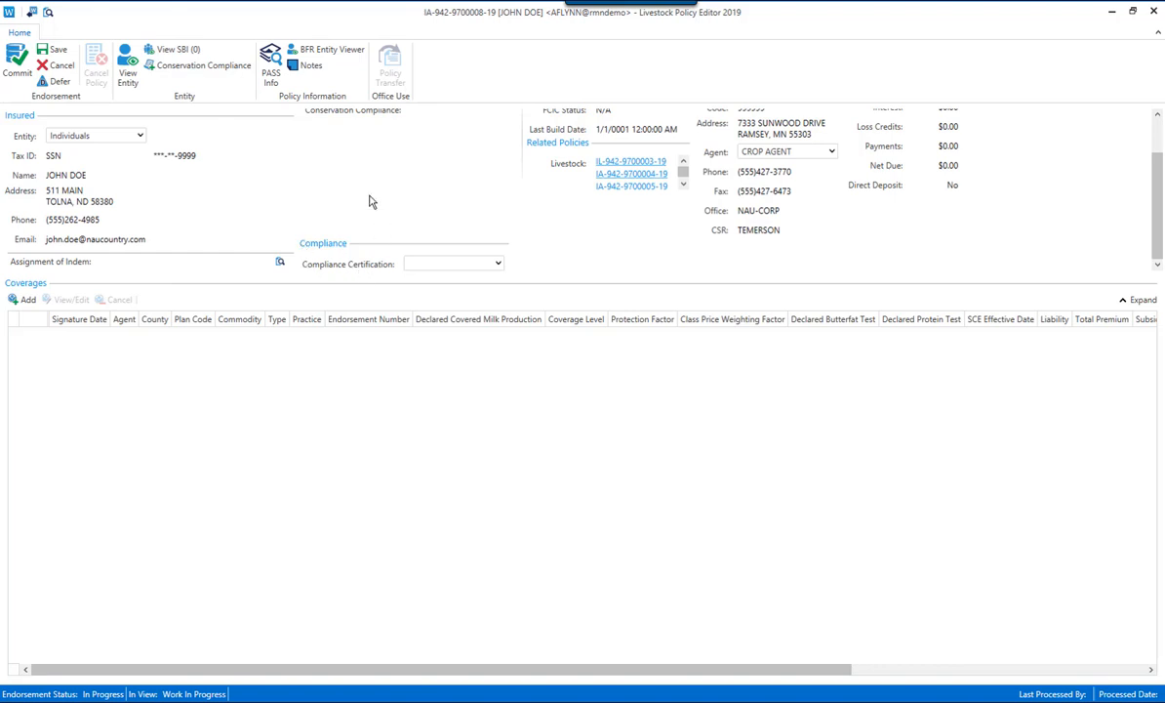
- Start a new DRP coverage on the policy and set its county to 001 - Adair
left_click(28, 304)
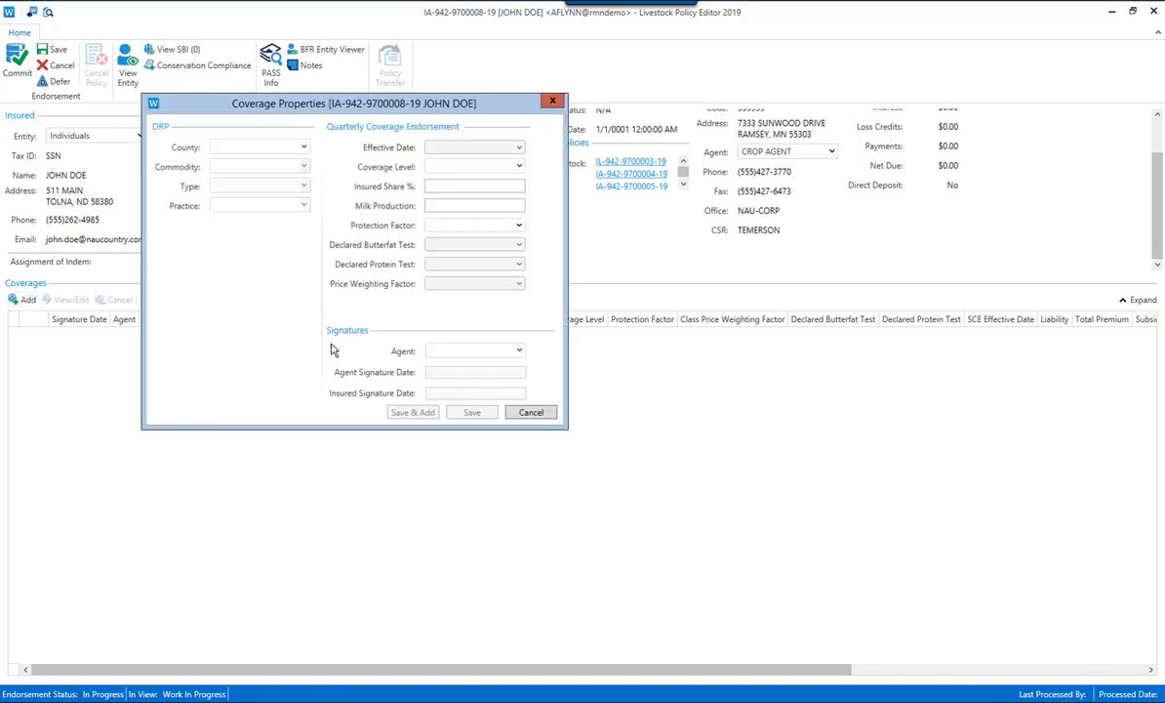
left_click_drag(493, 103, 674, 98)
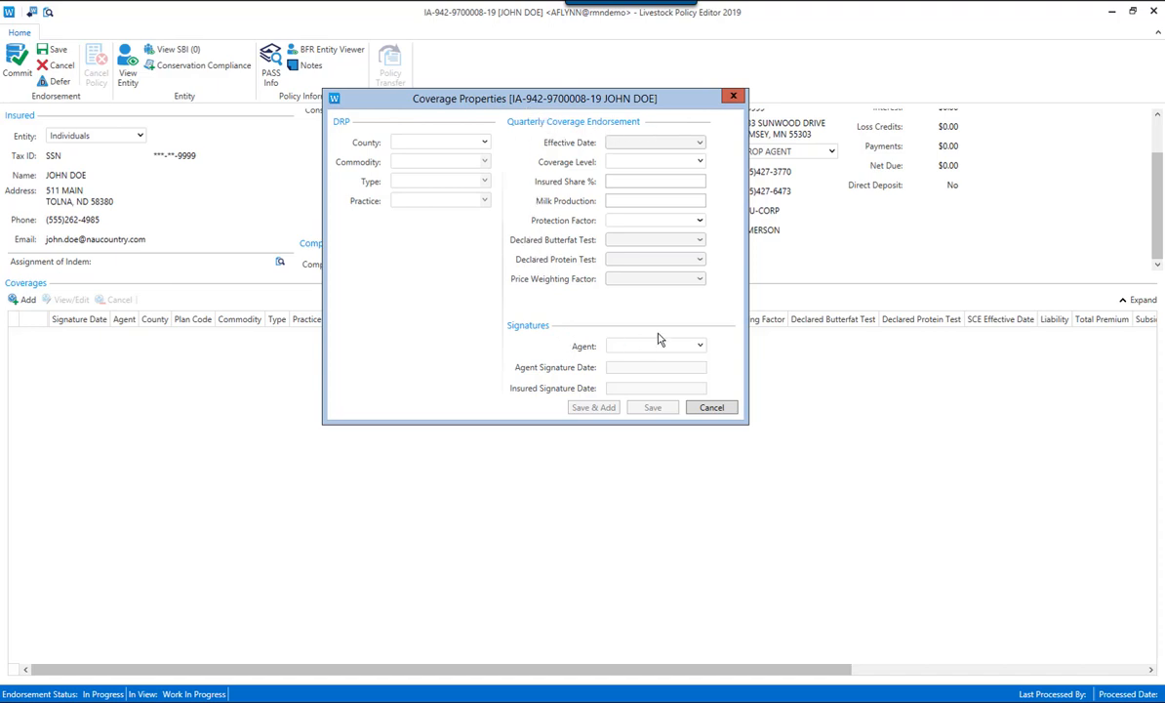
left_click(398, 145)
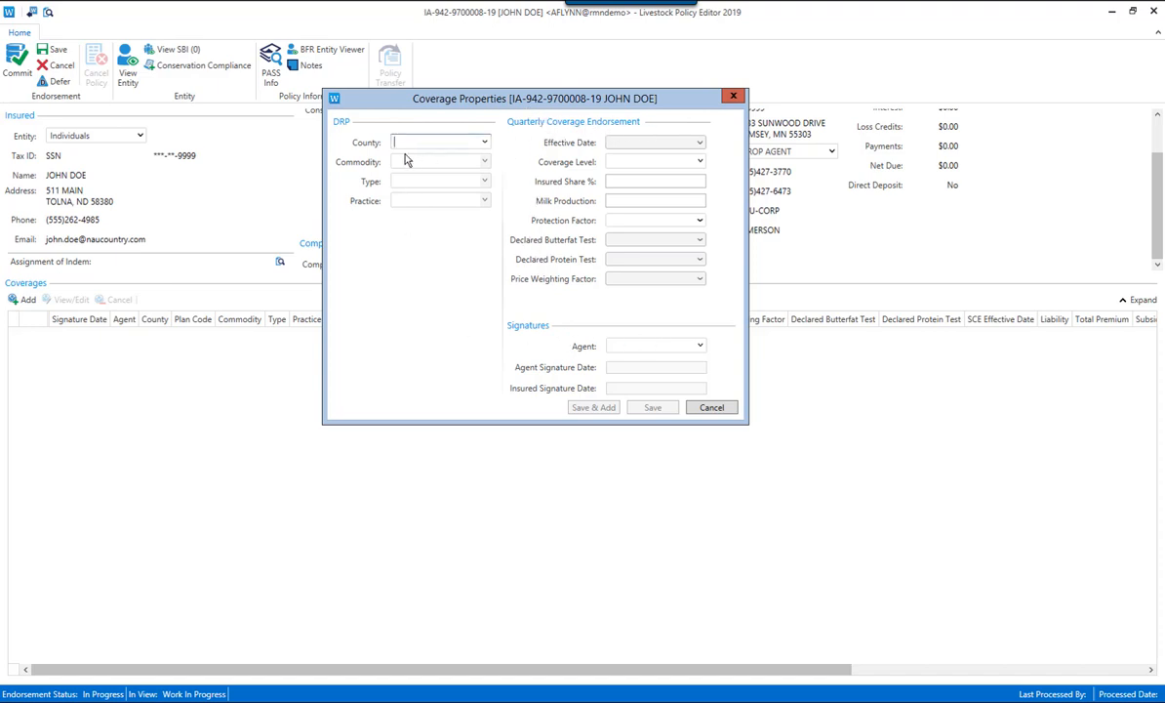
left_click(483, 142)
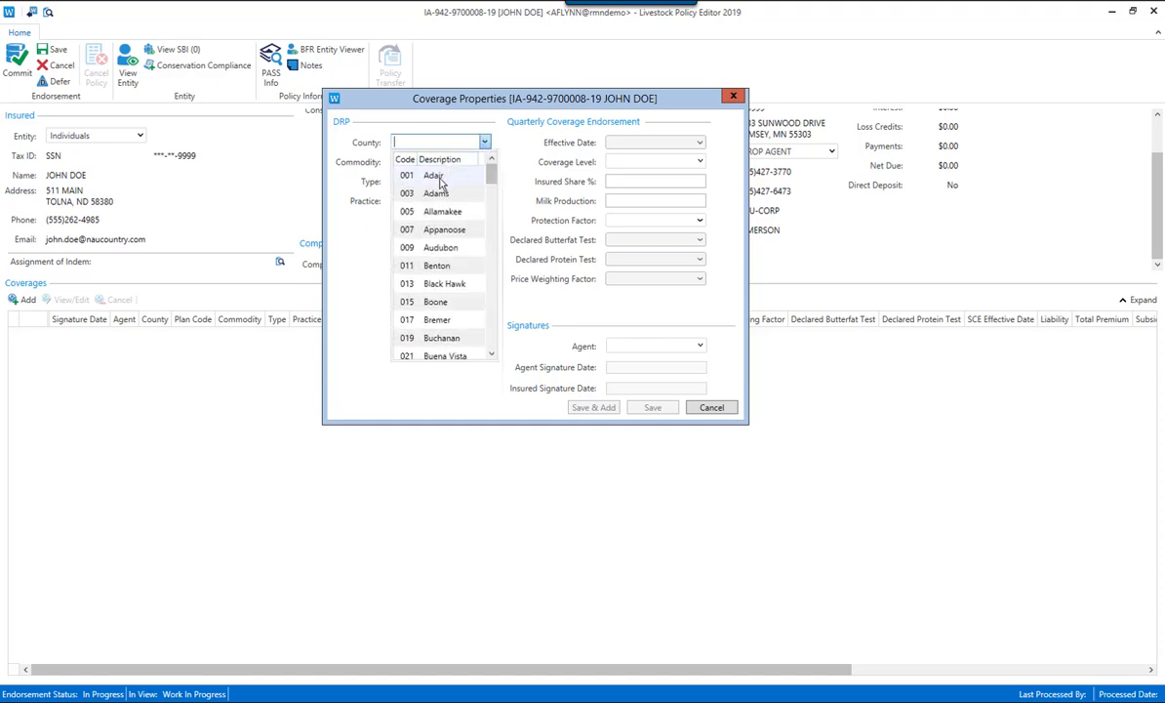
left_click(444, 179)
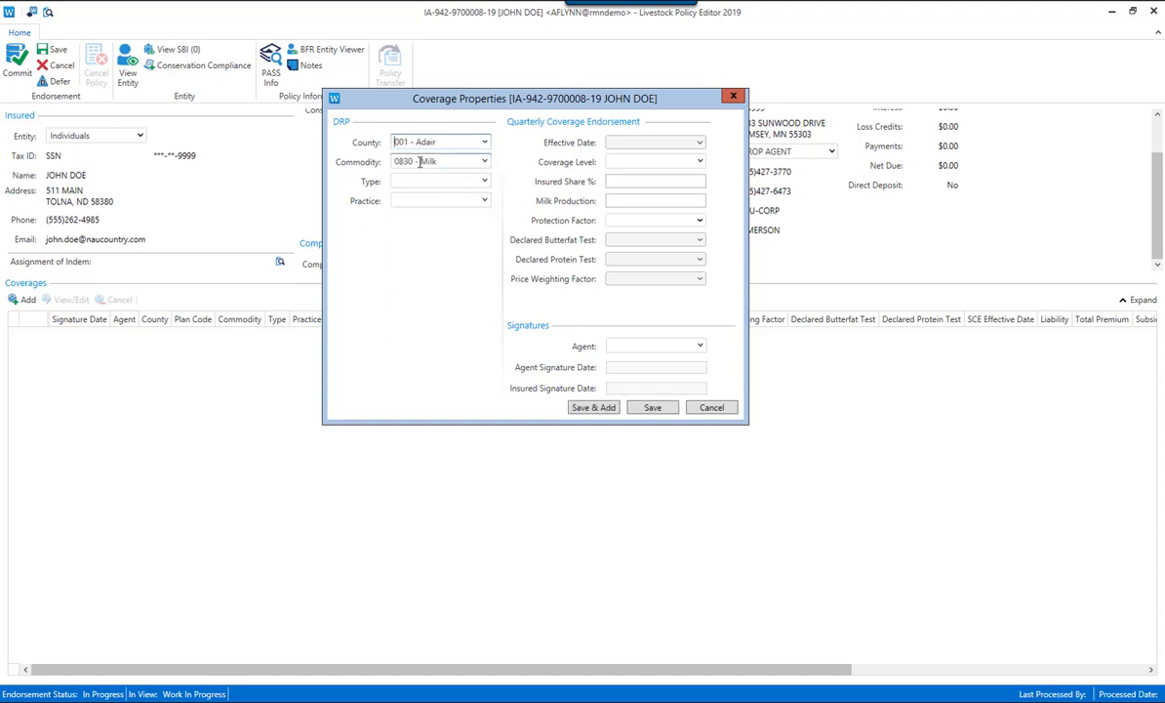
- Set the coverage type to 831 - Class Price Option and the practice to 801 Oct - Dec/Yr1 - Qtr4, and read both notices
left_click(483, 181)
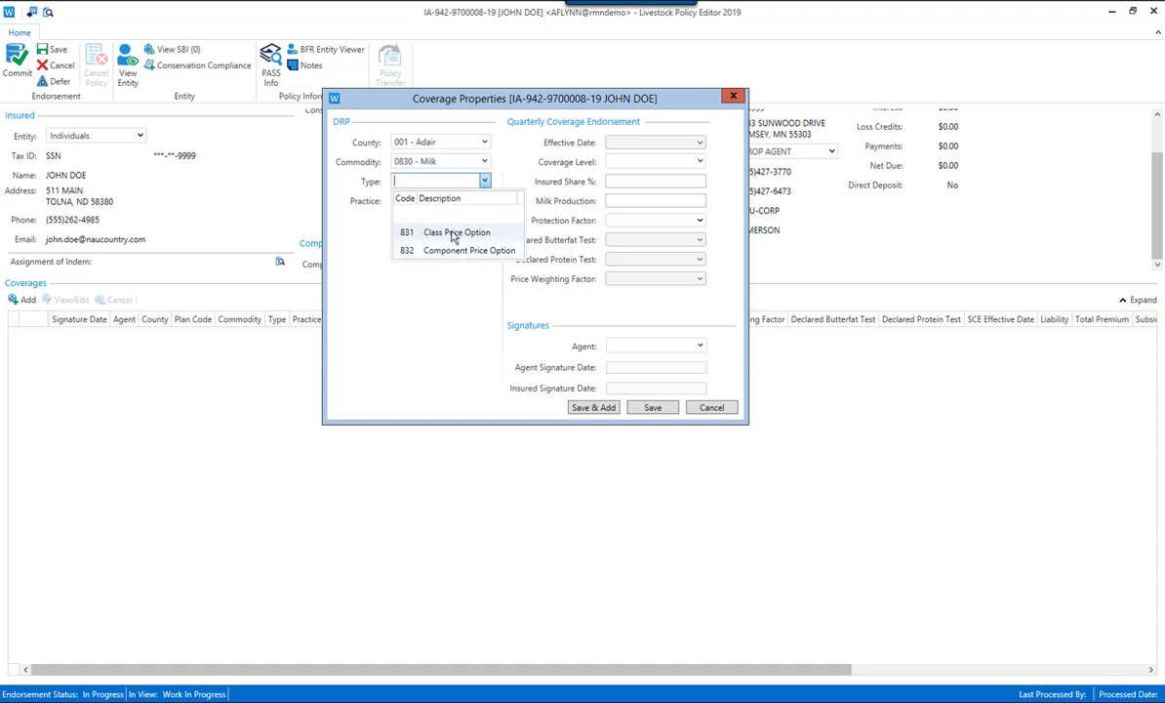
left_click(452, 236)
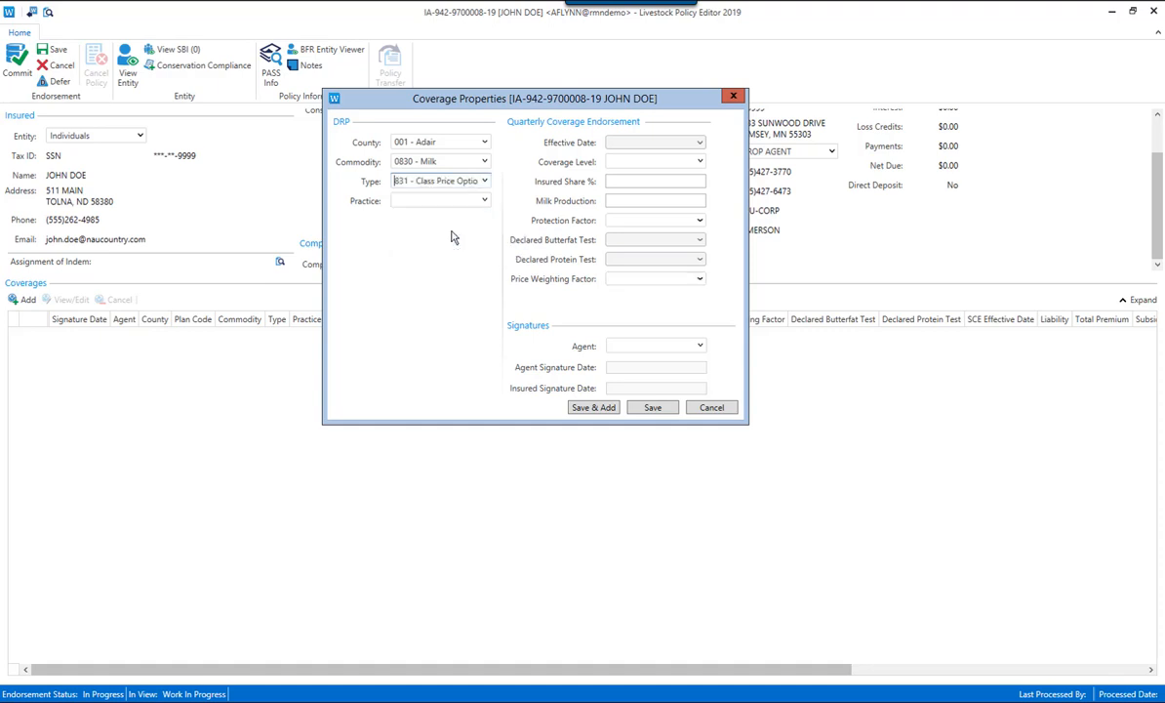
left_click(484, 201)
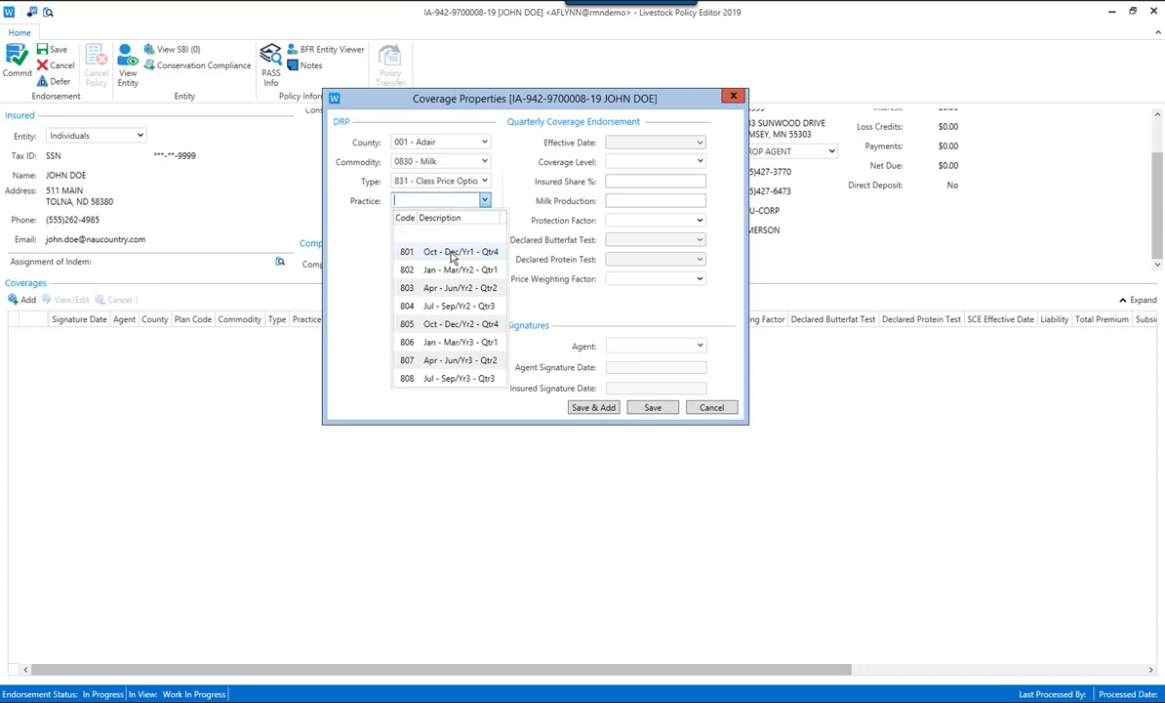
left_click(456, 253)
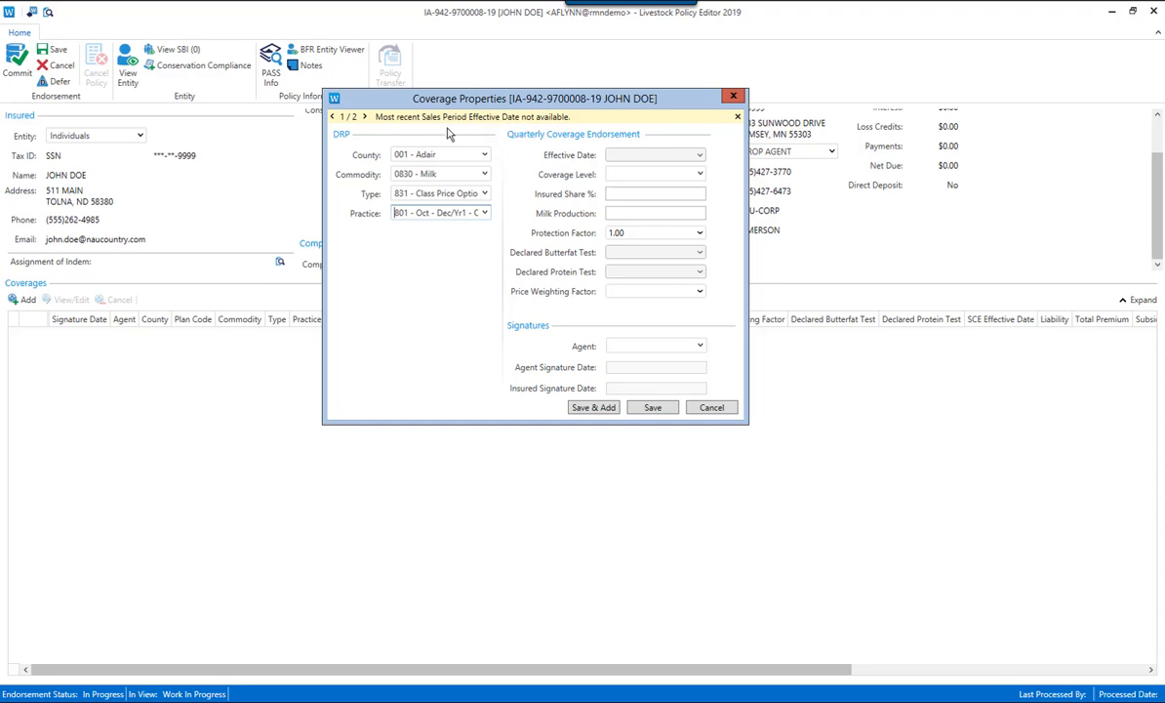
left_click(365, 117)
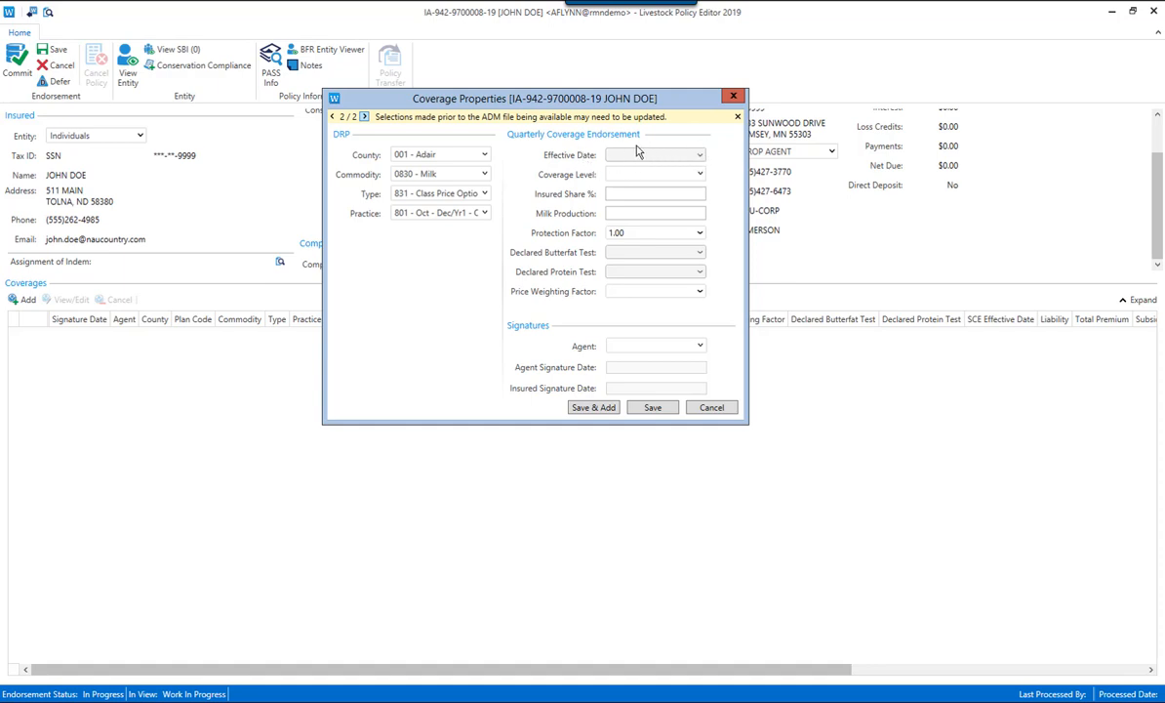
- Set the quarterly endorsement's coverage level to 95 and the insured share to 1.00
left_click(700, 175)
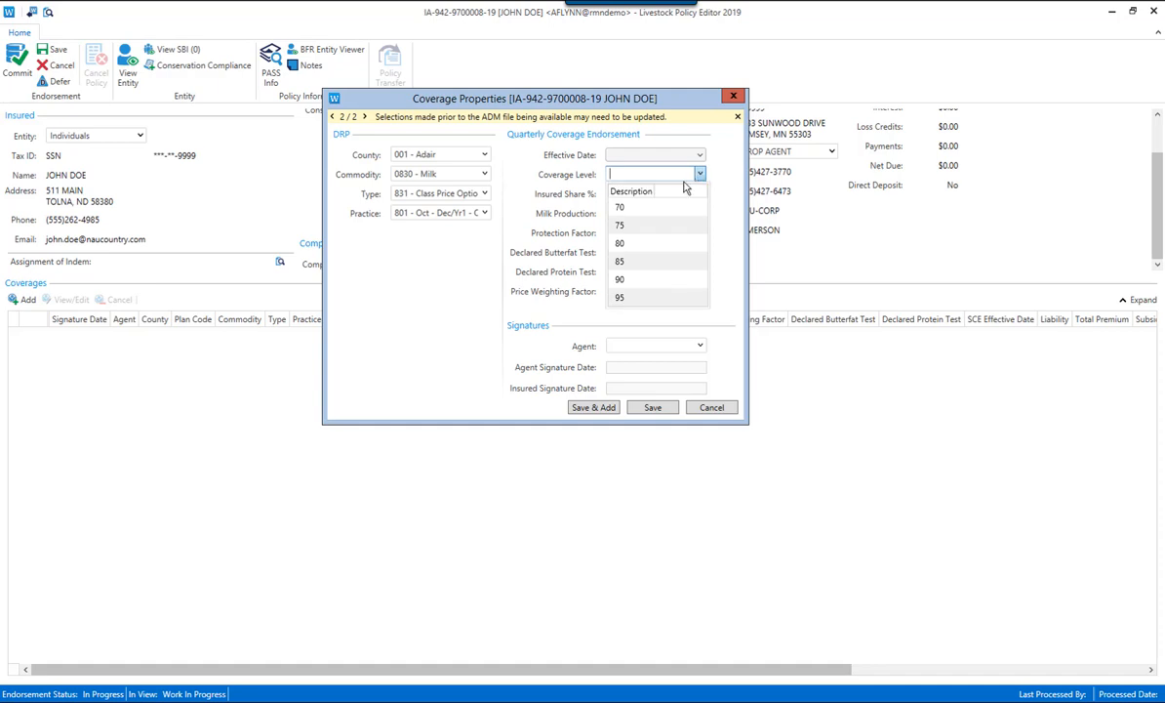
left_click(623, 297)
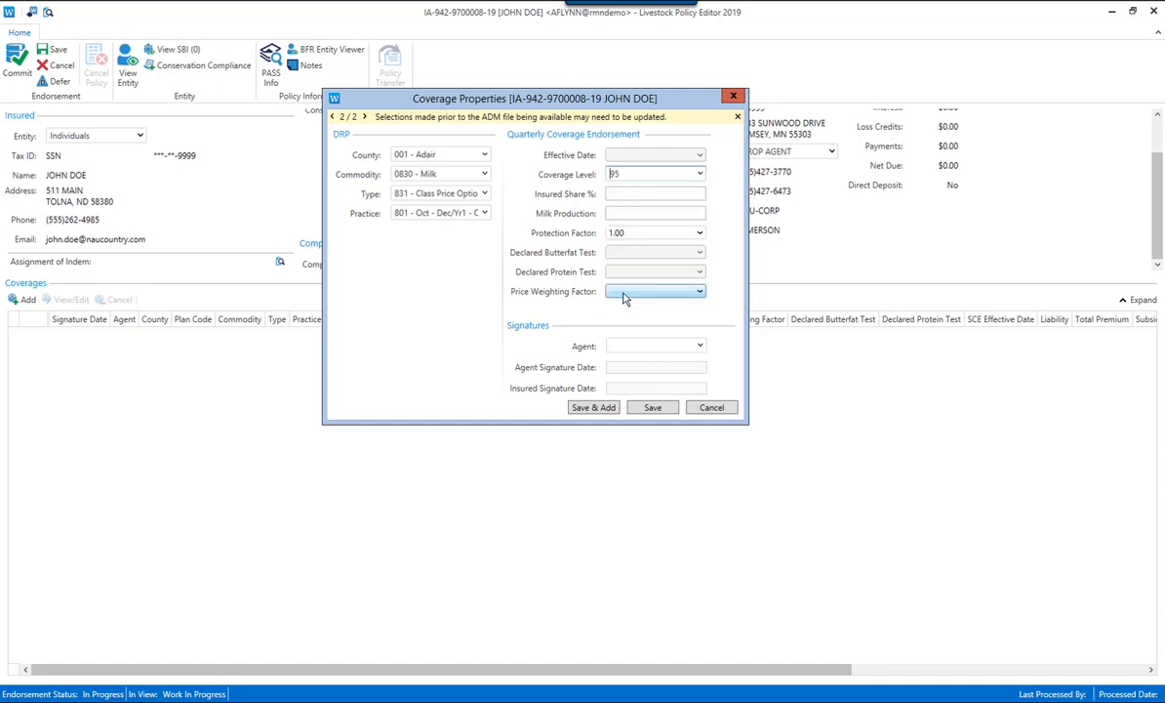
left_click(667, 197)
type("1")
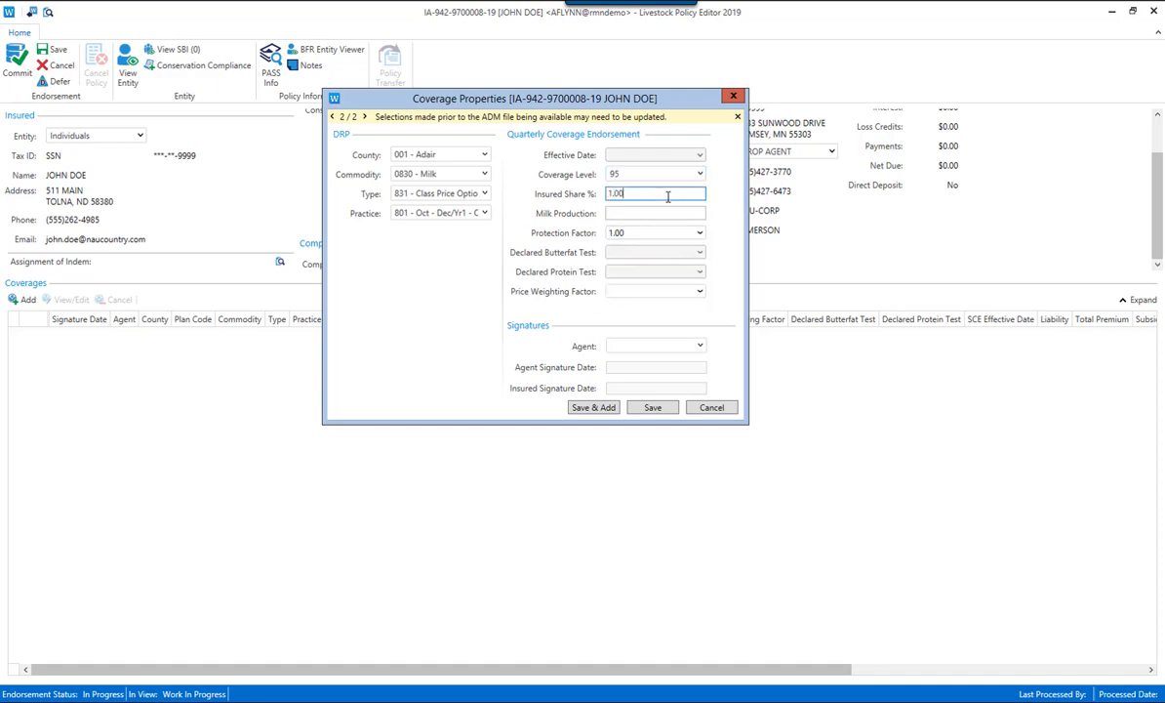
type(".00")
- Enter 1000000 as the milk production and choose a protection factor of 1.25
left_click(663, 215)
type("1000000")
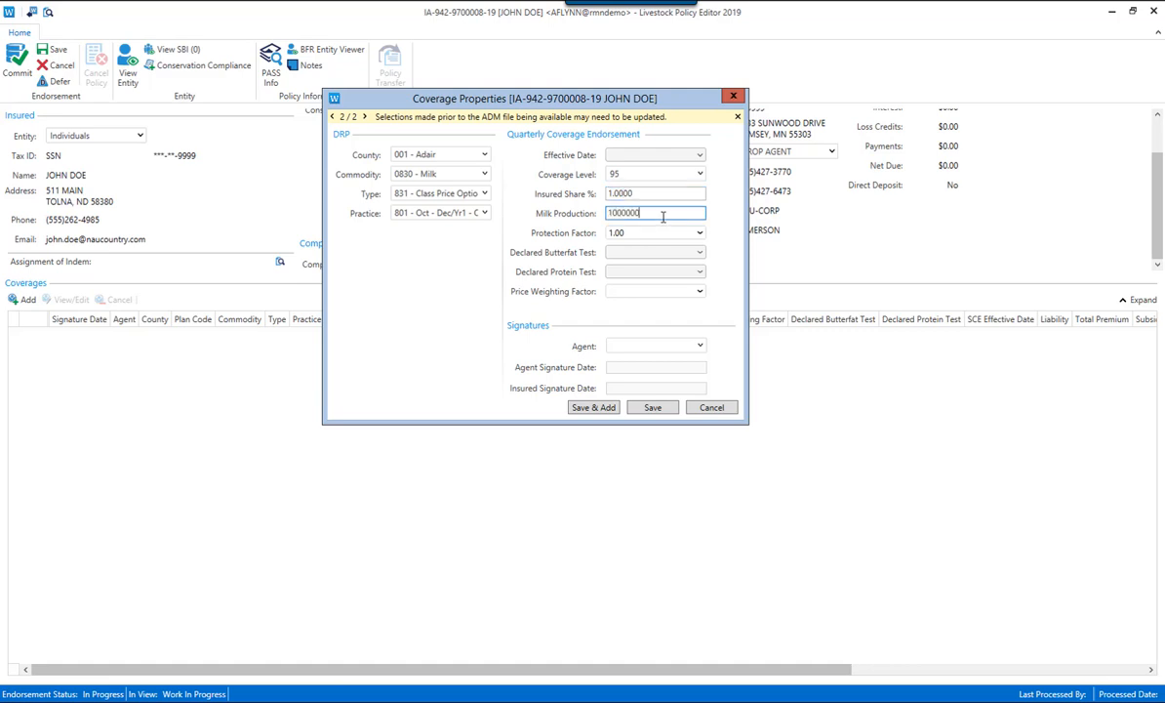
left_click(689, 235)
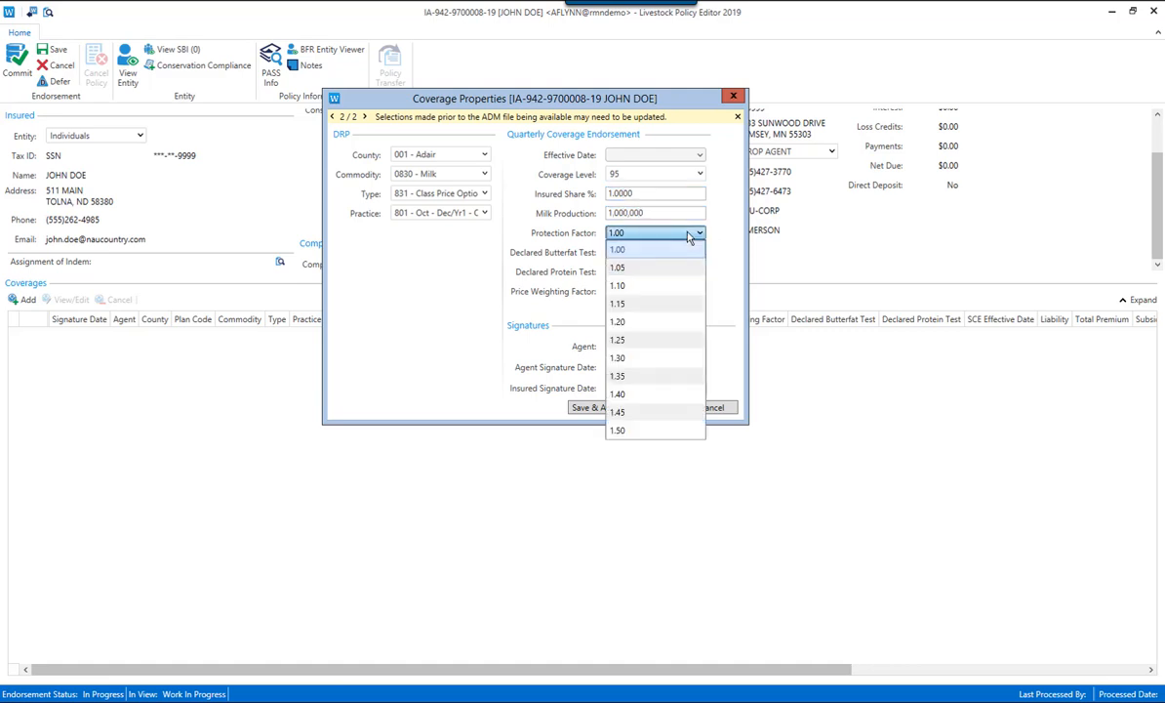
left_click(631, 341)
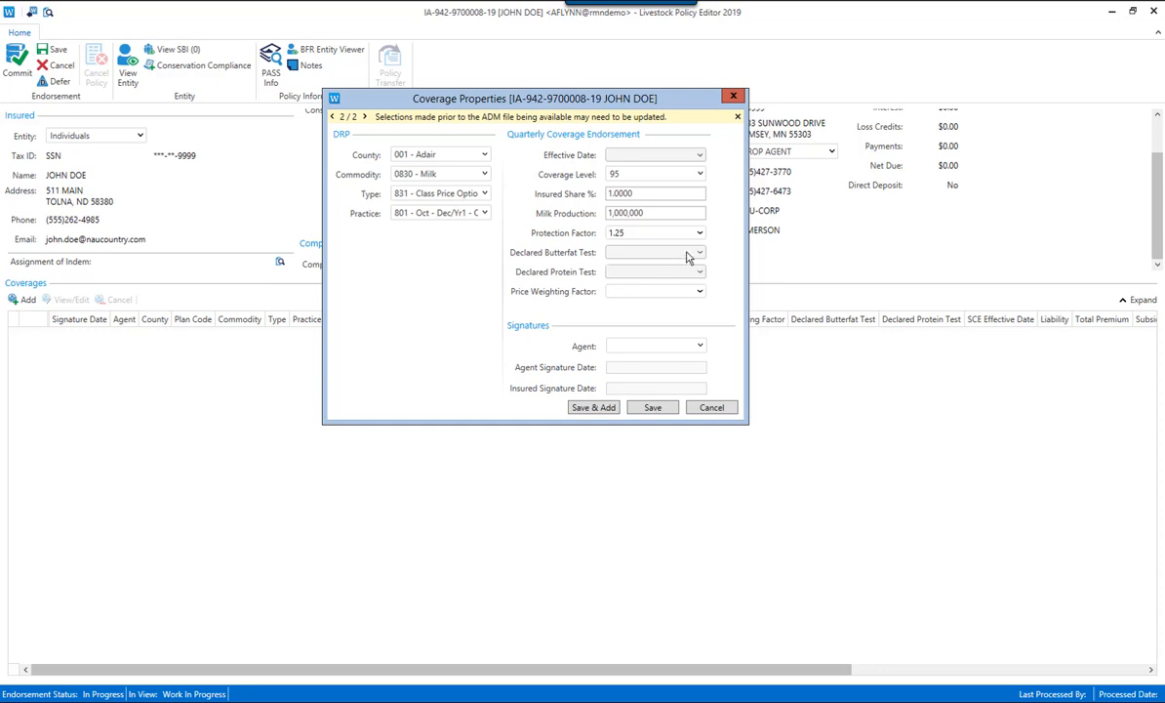
- Check the available coverage types without changing the selection, and set the price weighting factor to 0.75
left_click(484, 194)
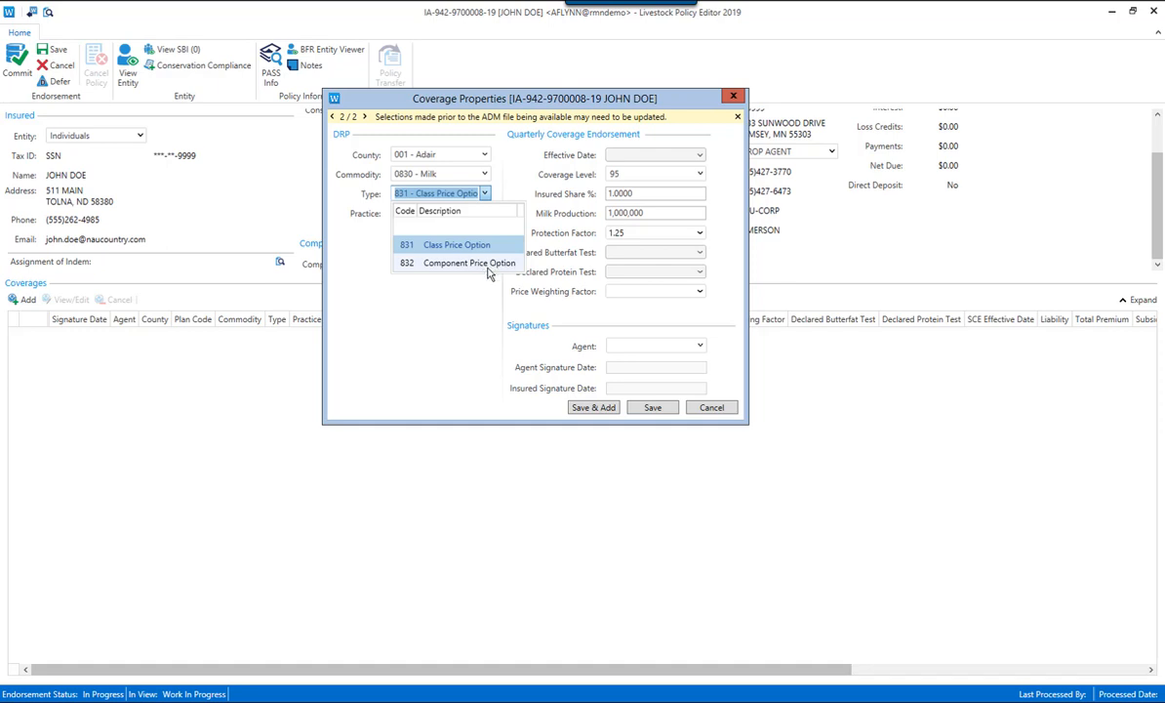
left_click(445, 286)
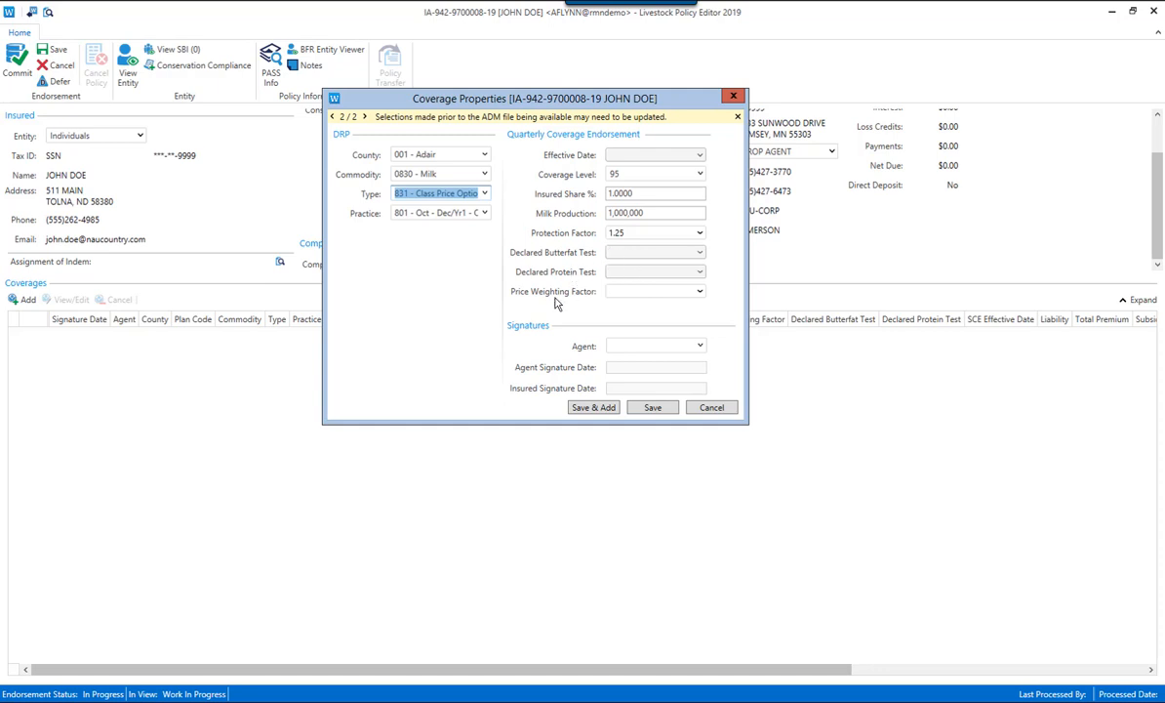
left_click(701, 294)
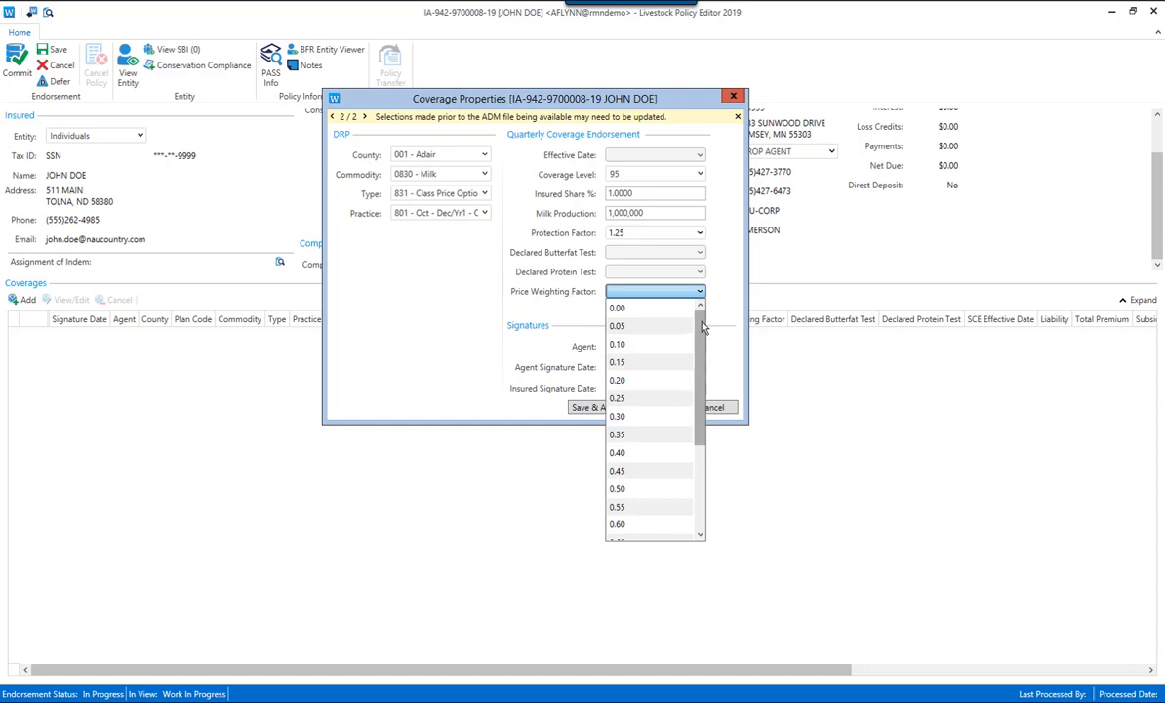
left_click_drag(703, 328, 699, 439)
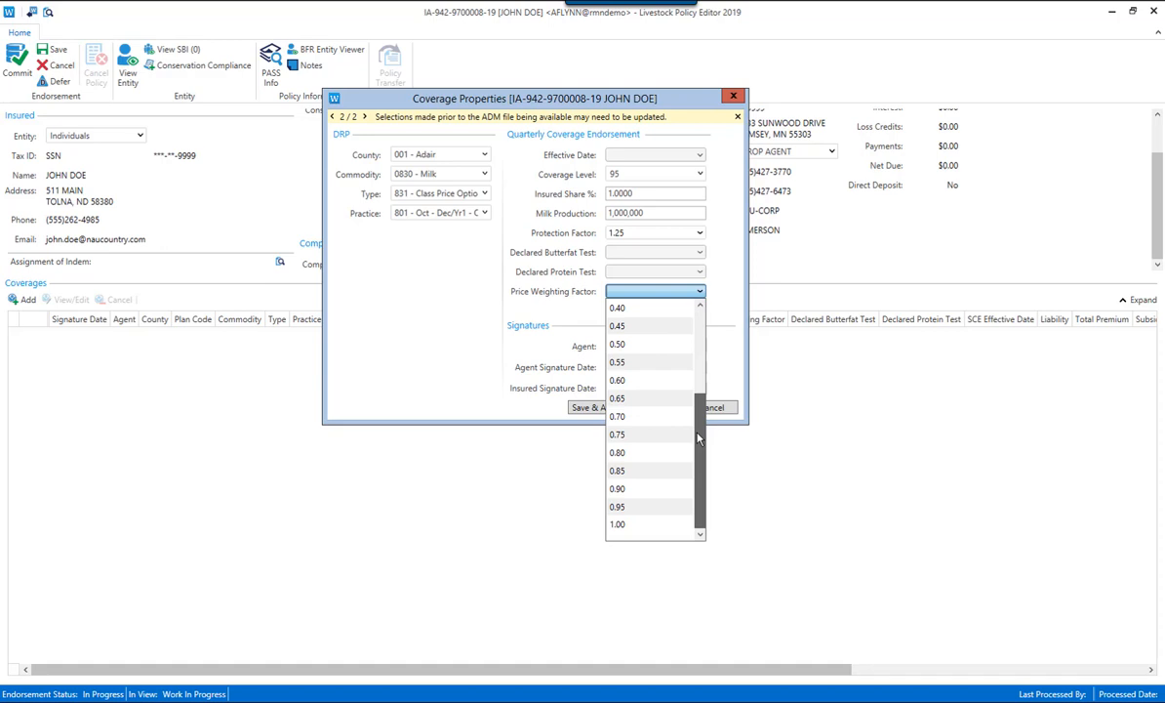
left_click(633, 434)
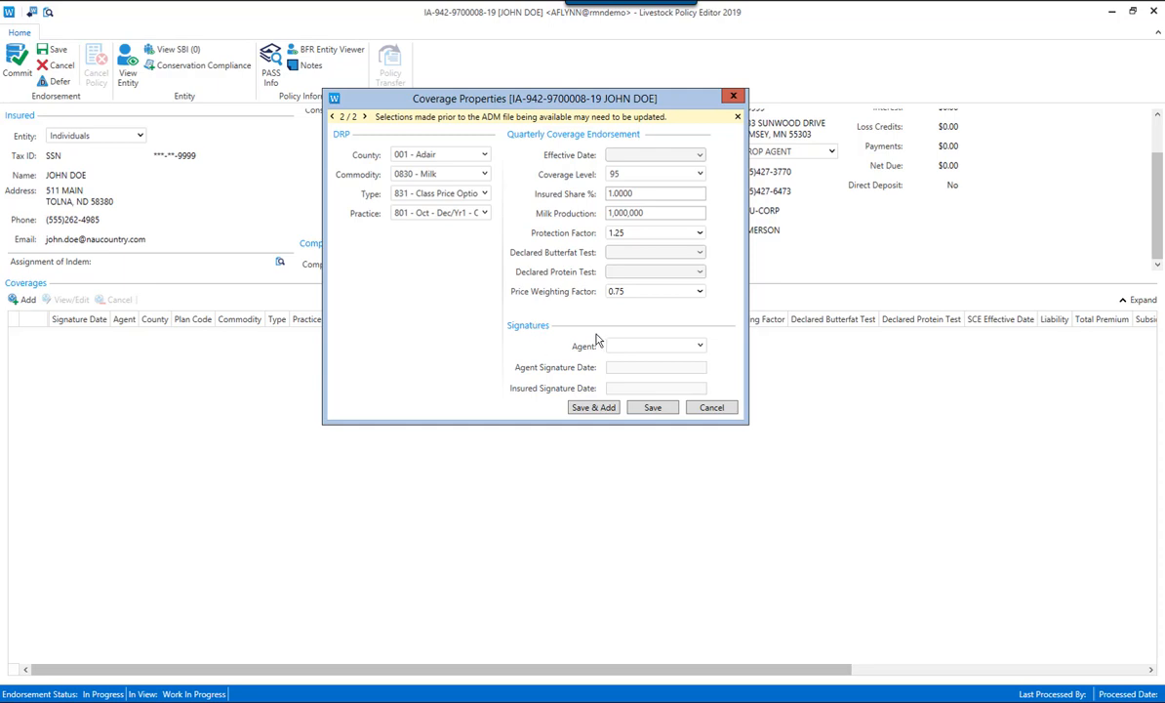
- Assign CROP AGENT as the signing agent and save the coverage to the policy
left_click(696, 346)
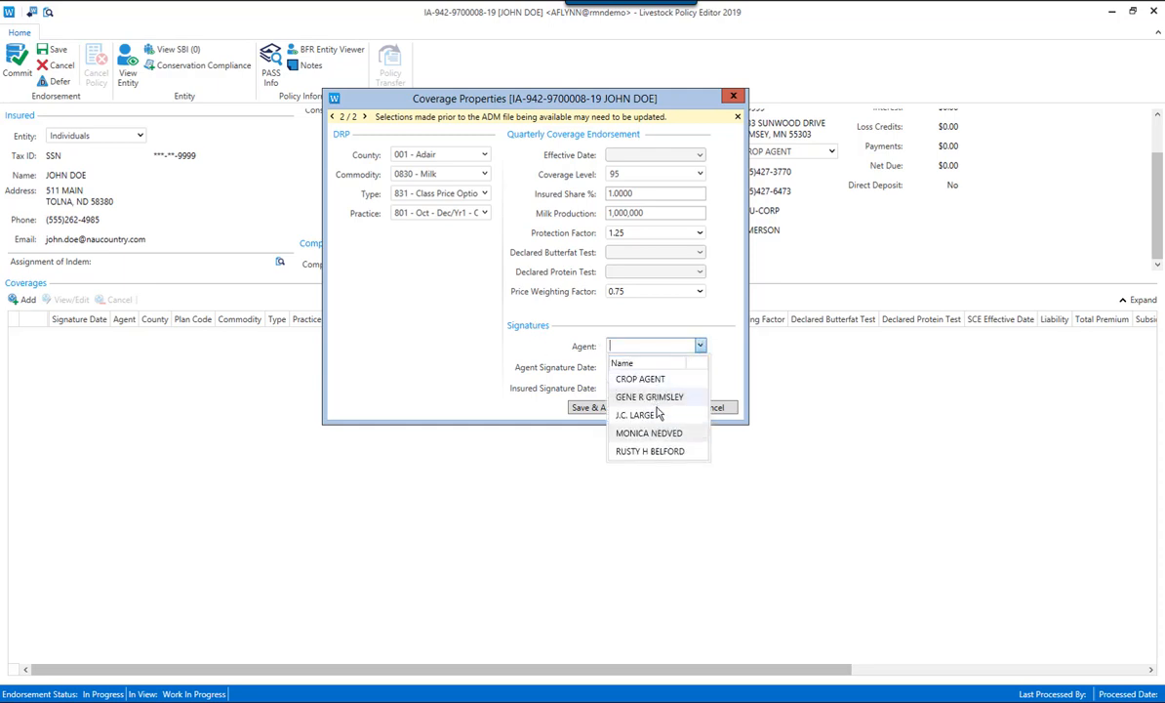
left_click(661, 379)
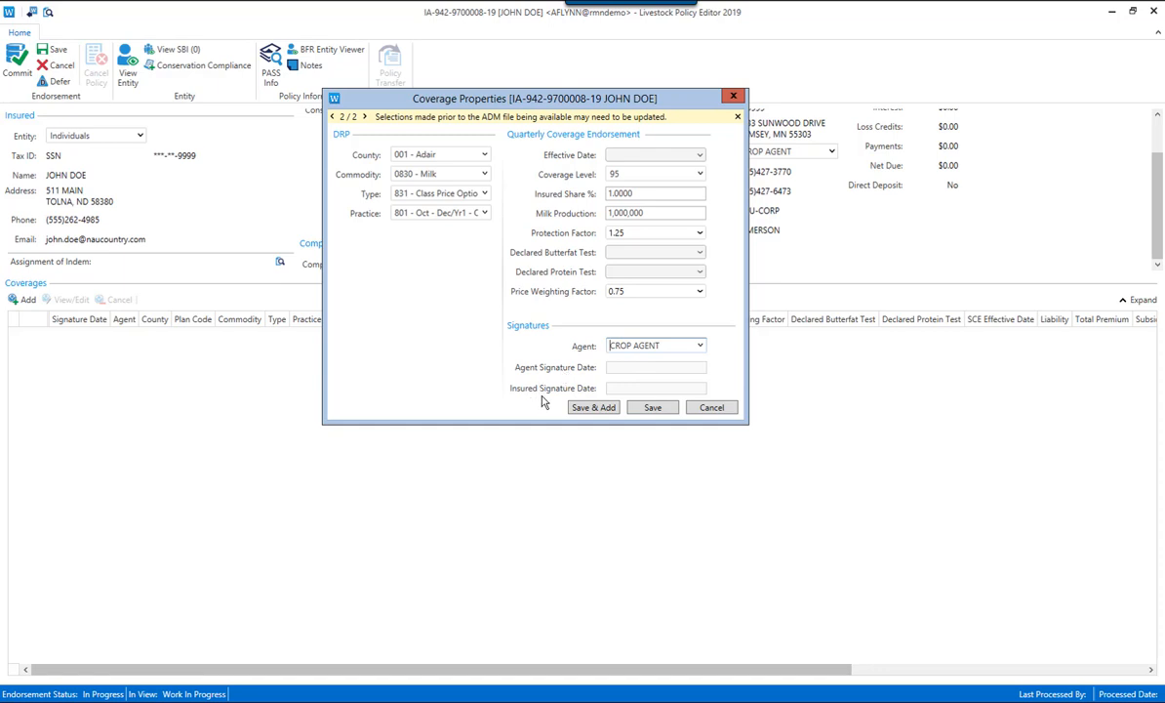
left_click(654, 407)
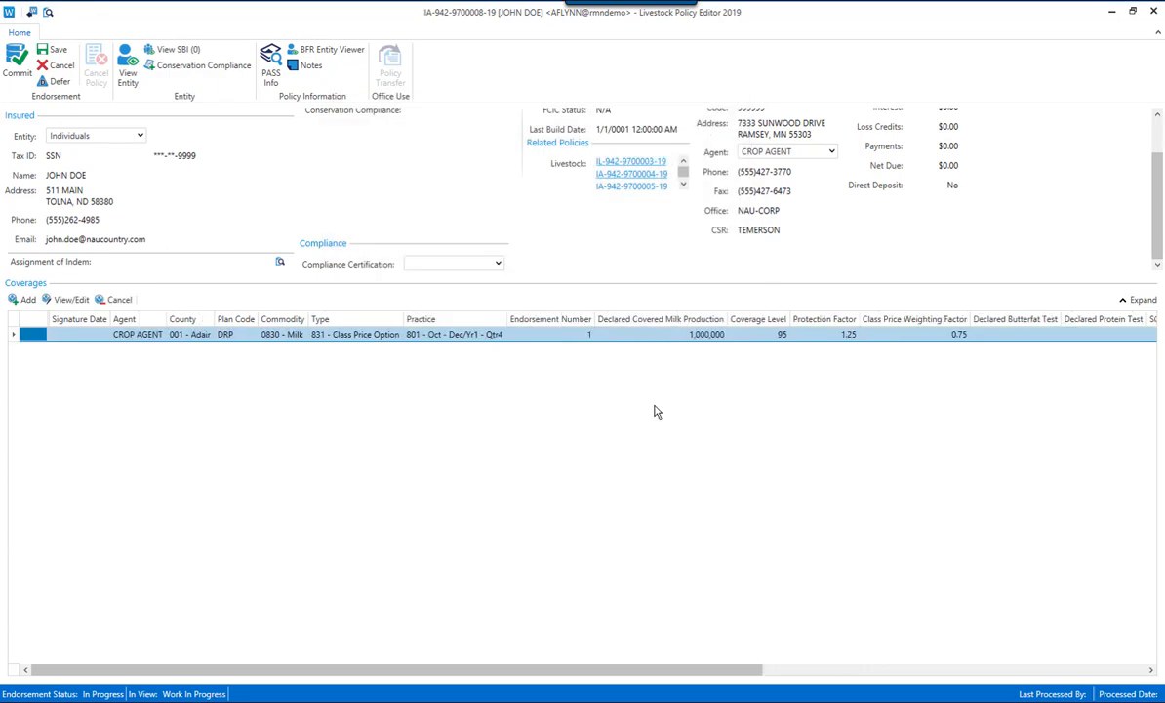